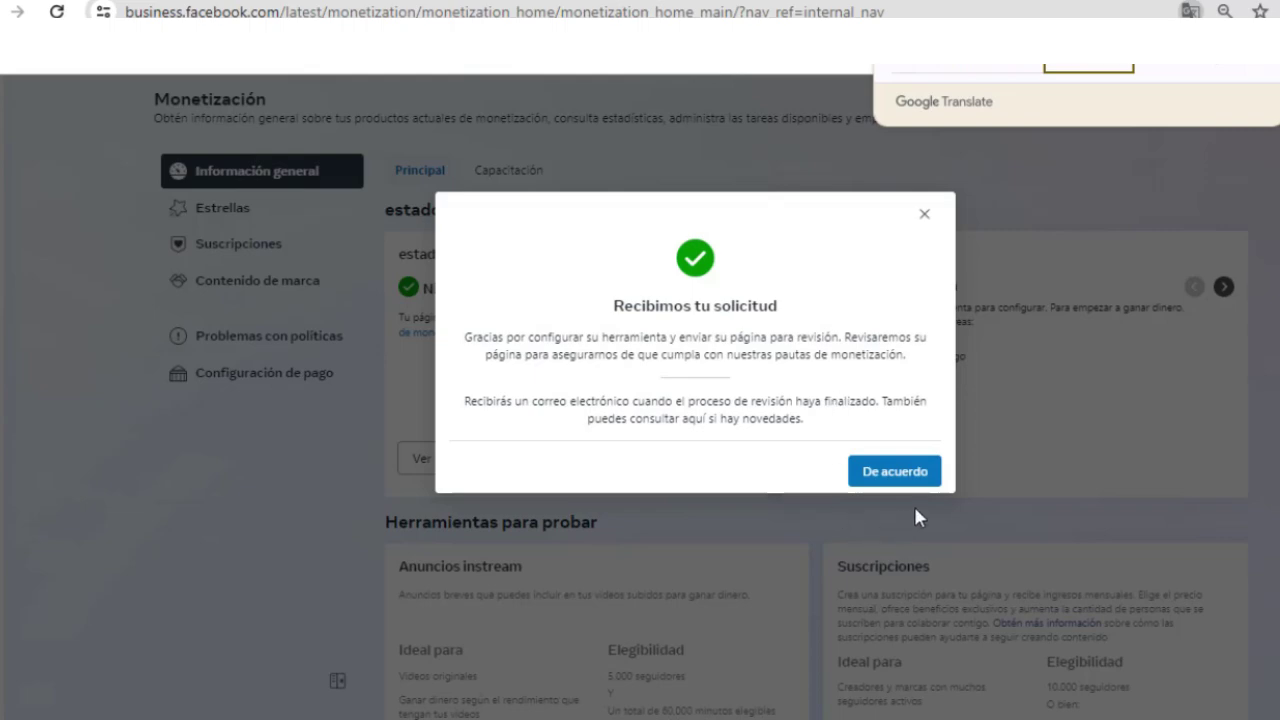
# - Dismiss the request confirmation and open the terms to review in the setup tasks for in-stream ads
pyautogui.click(914, 484)
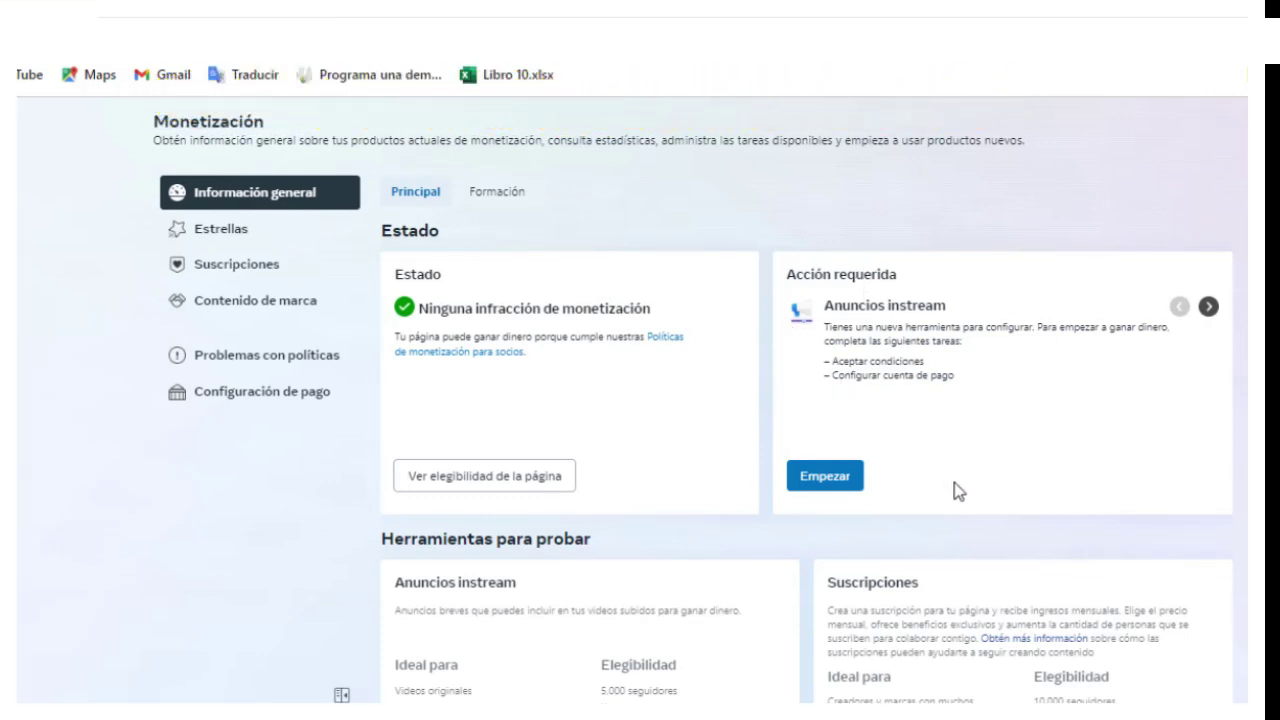
pyautogui.click(842, 483)
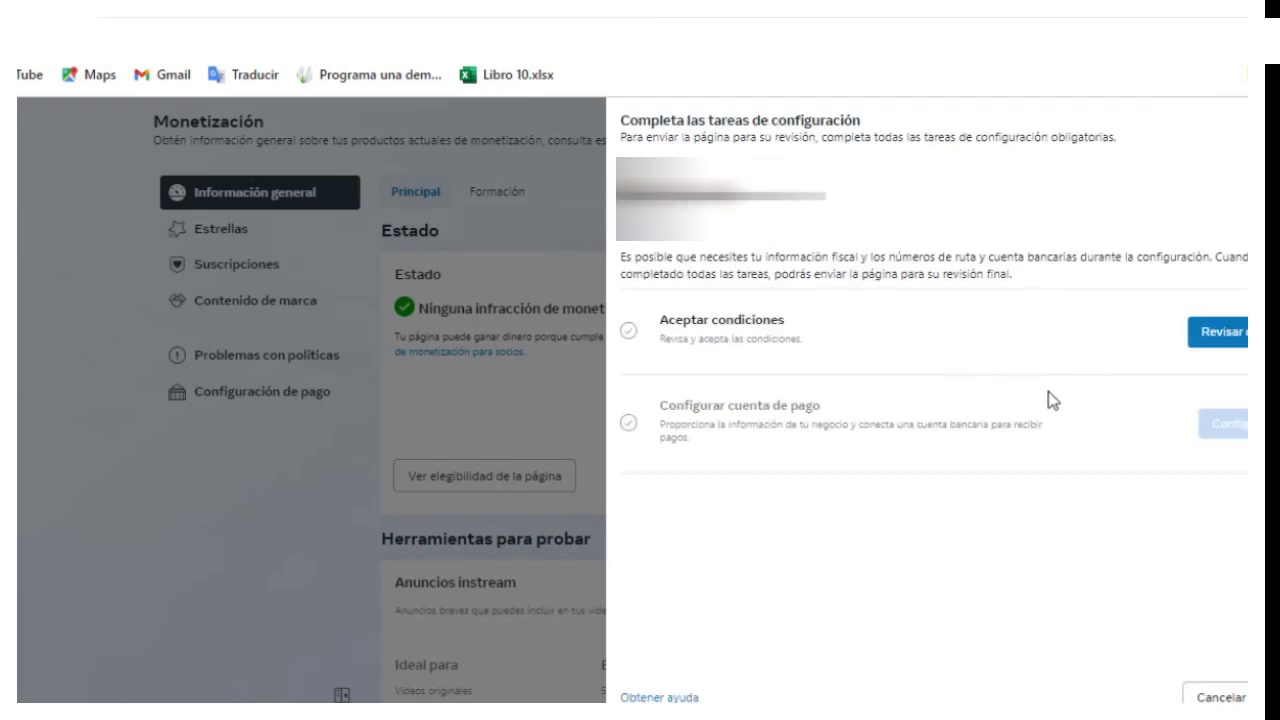
pyautogui.click(1219, 333)
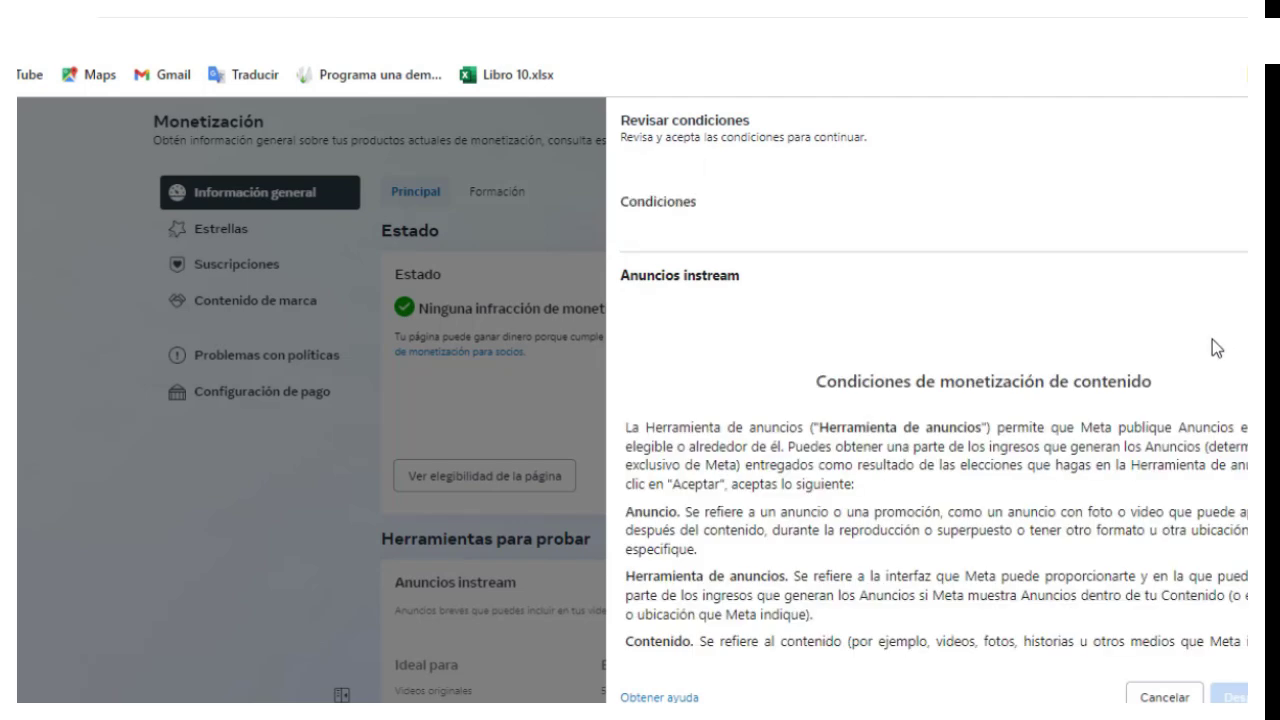
# - Read the content monetization terms for in-stream ads through to the end and accept them
pyautogui.scroll(-5, 1164, 447)
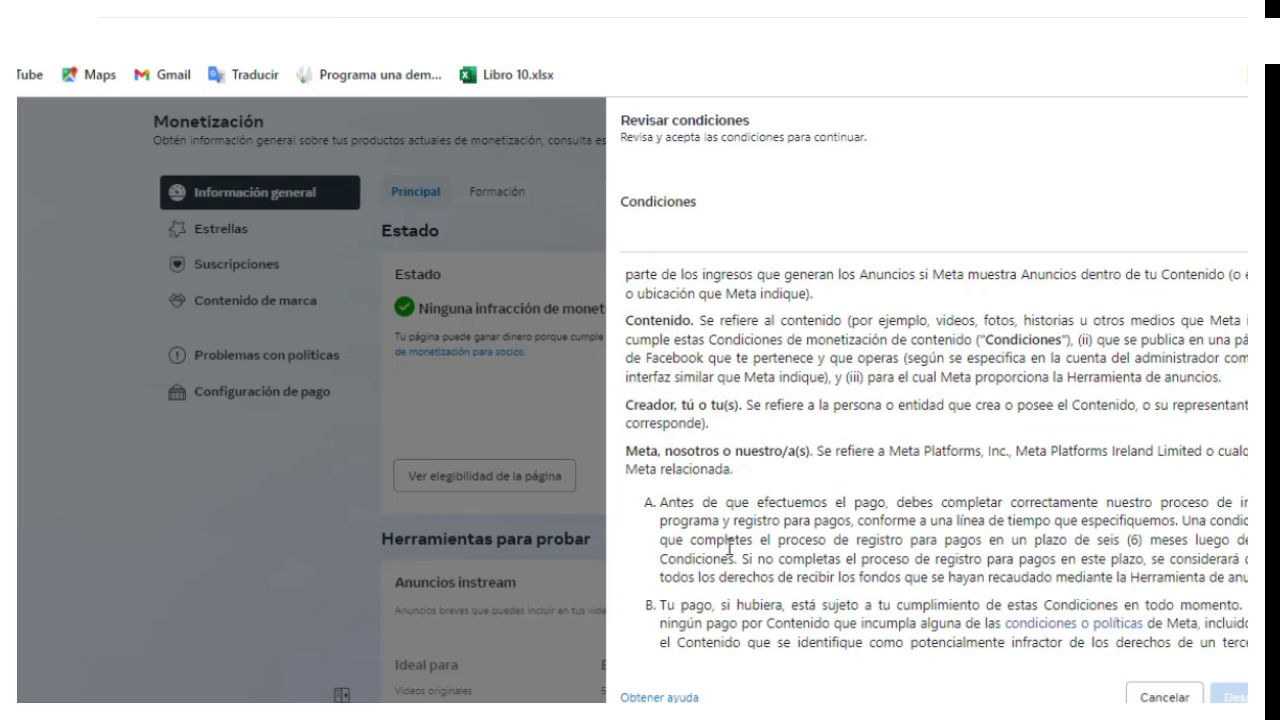
pyautogui.moveTo(660, 503); pyautogui.dragTo(1245, 558)
pyautogui.scroll(-3, 1163, 583)
pyautogui.scroll(-3, 1160, 580)
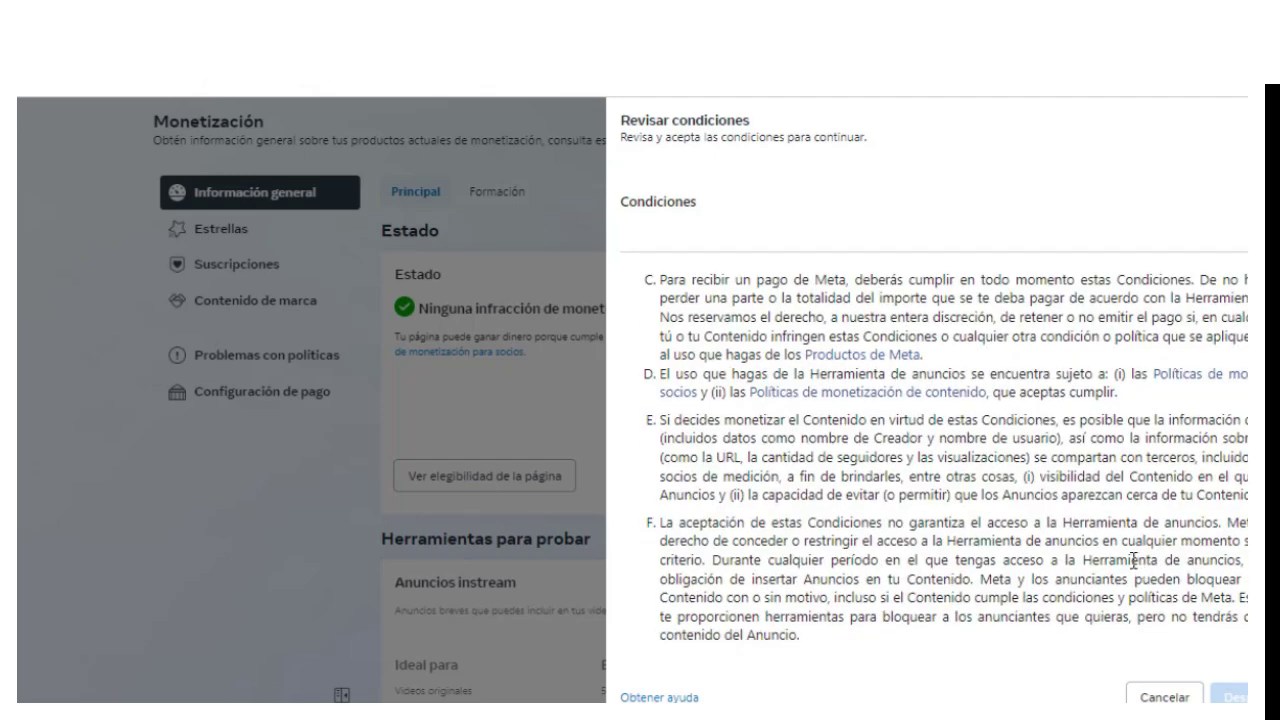
pyautogui.scroll(-10, 1134, 560)
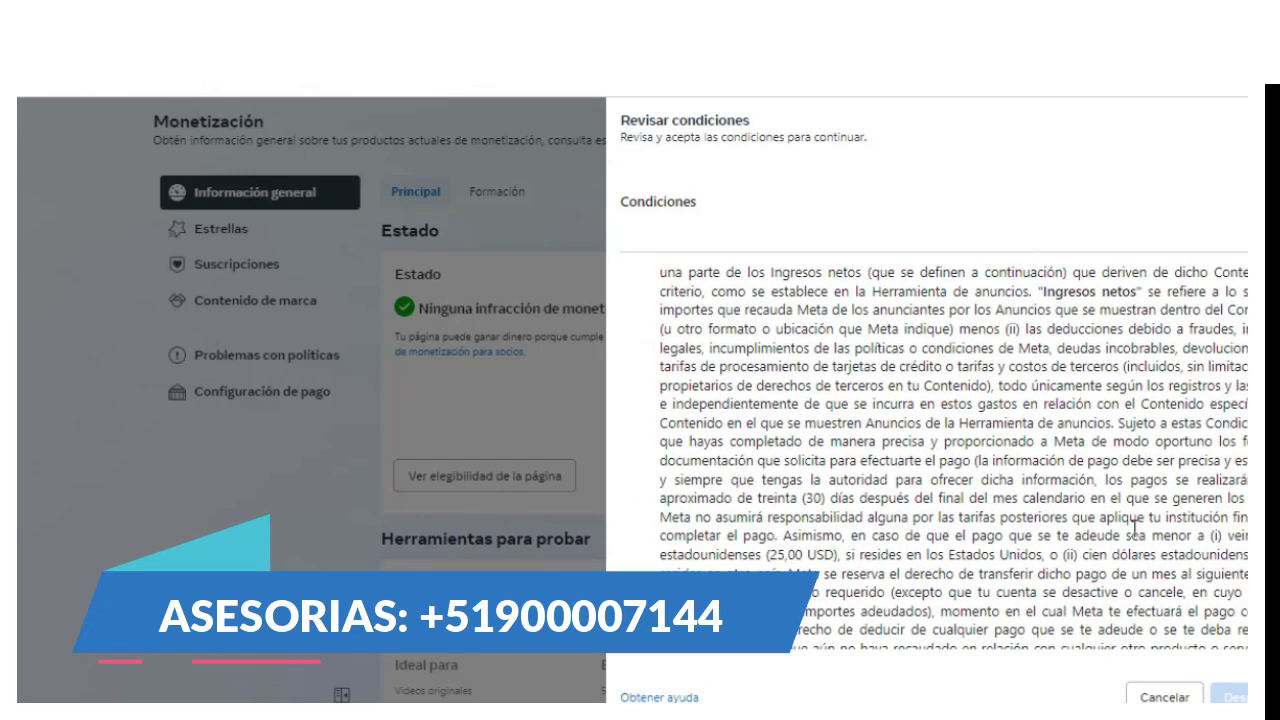
pyautogui.scroll(-15, 1134, 527)
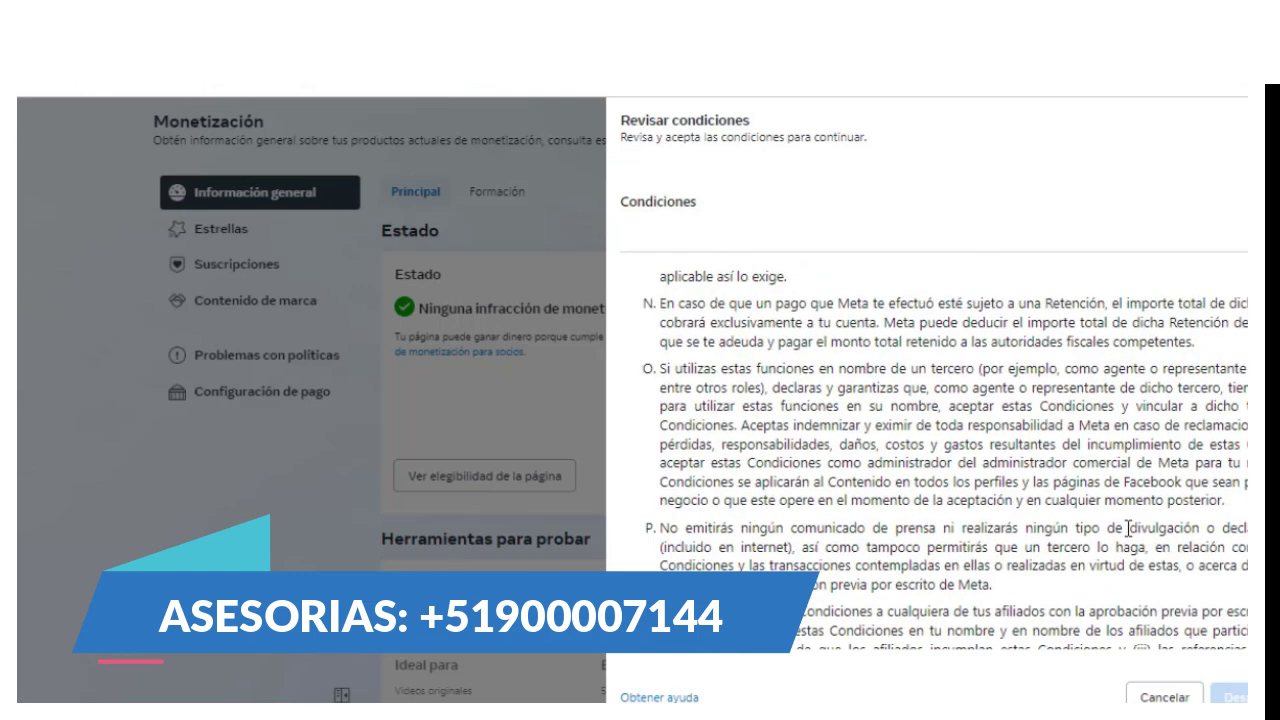
pyautogui.scroll(-10, 1129, 528)
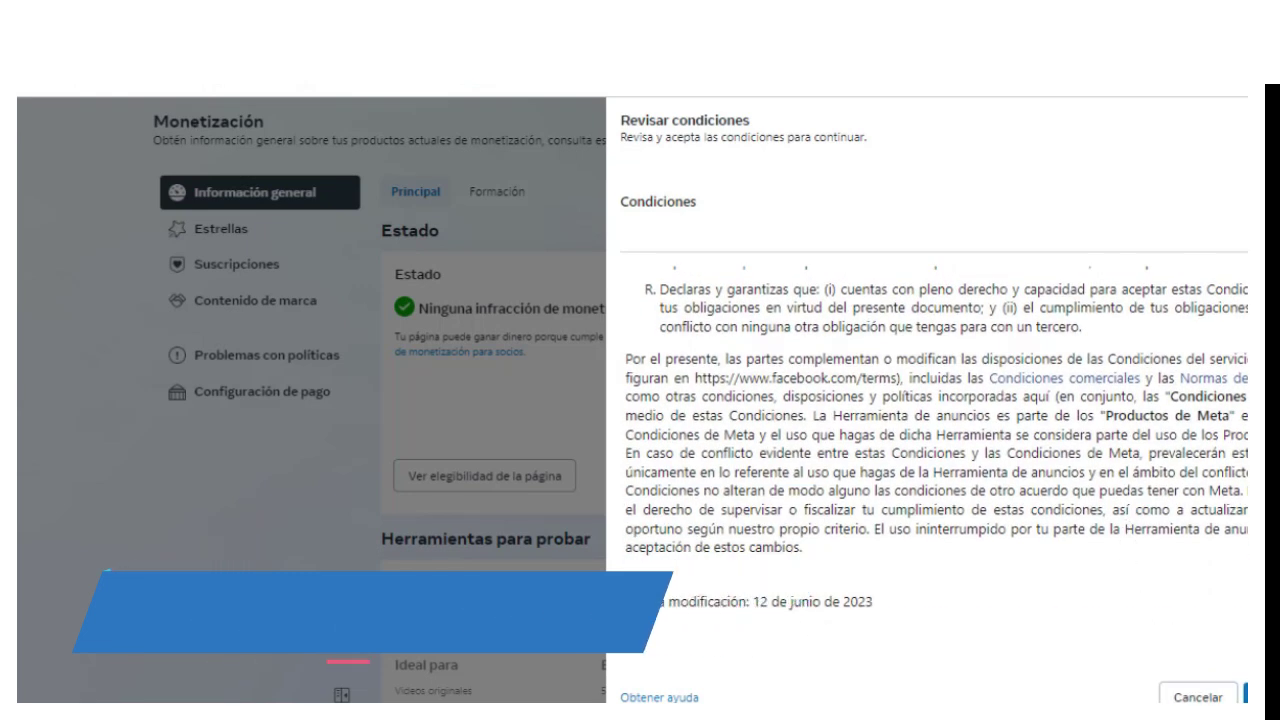
pyautogui.click(1246, 696)
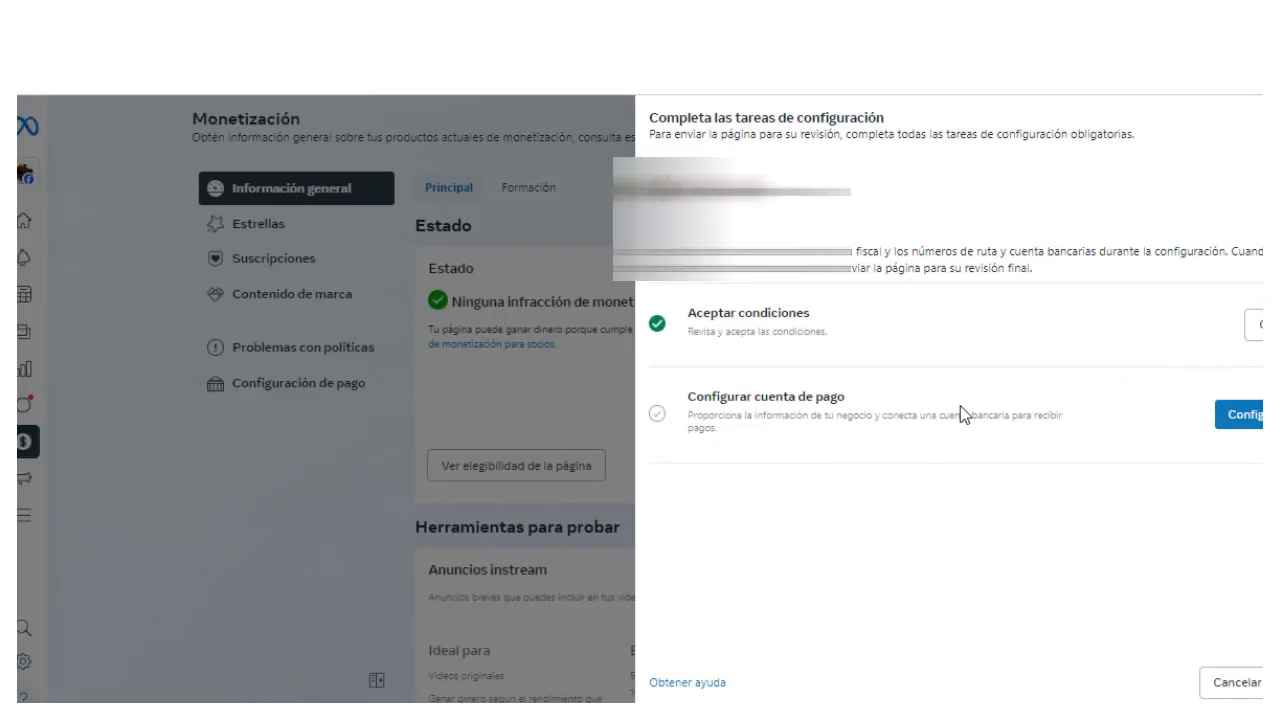
# - Open the tax information form from the payout account setup, continuing with the required account, and translate the form into Spanish
pyautogui.click(1256, 415)
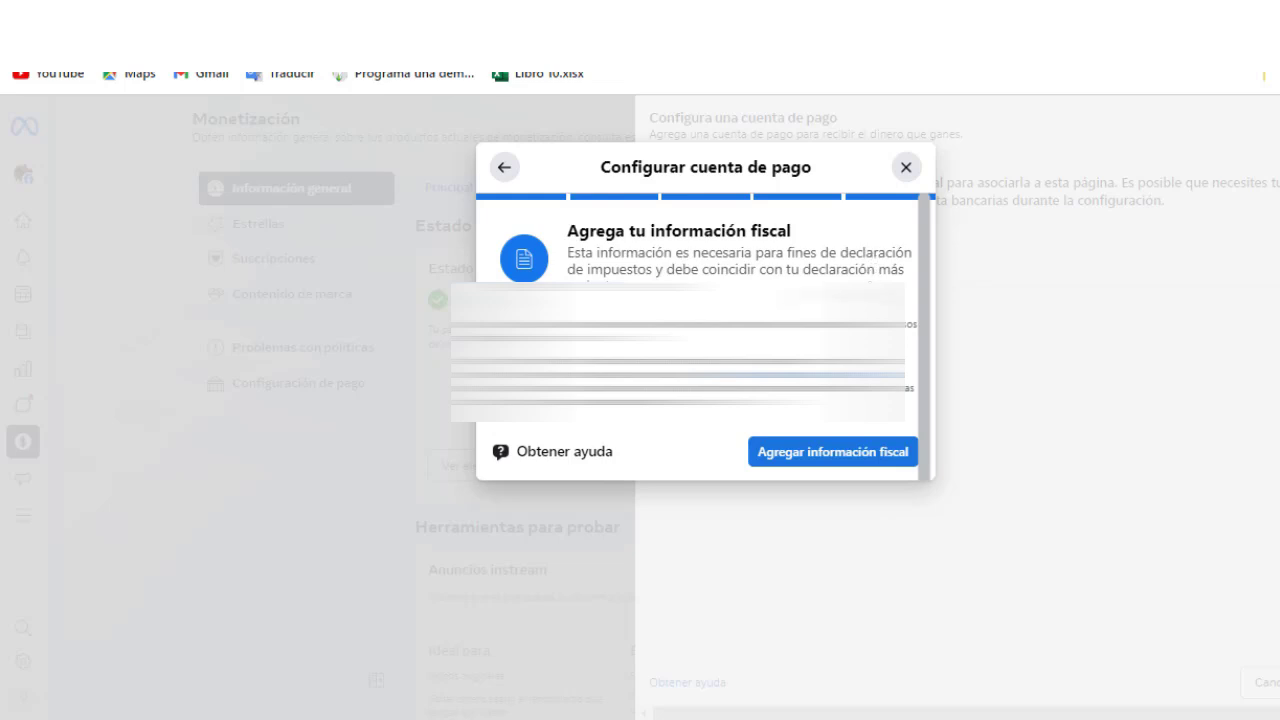
pyautogui.click(893, 458)
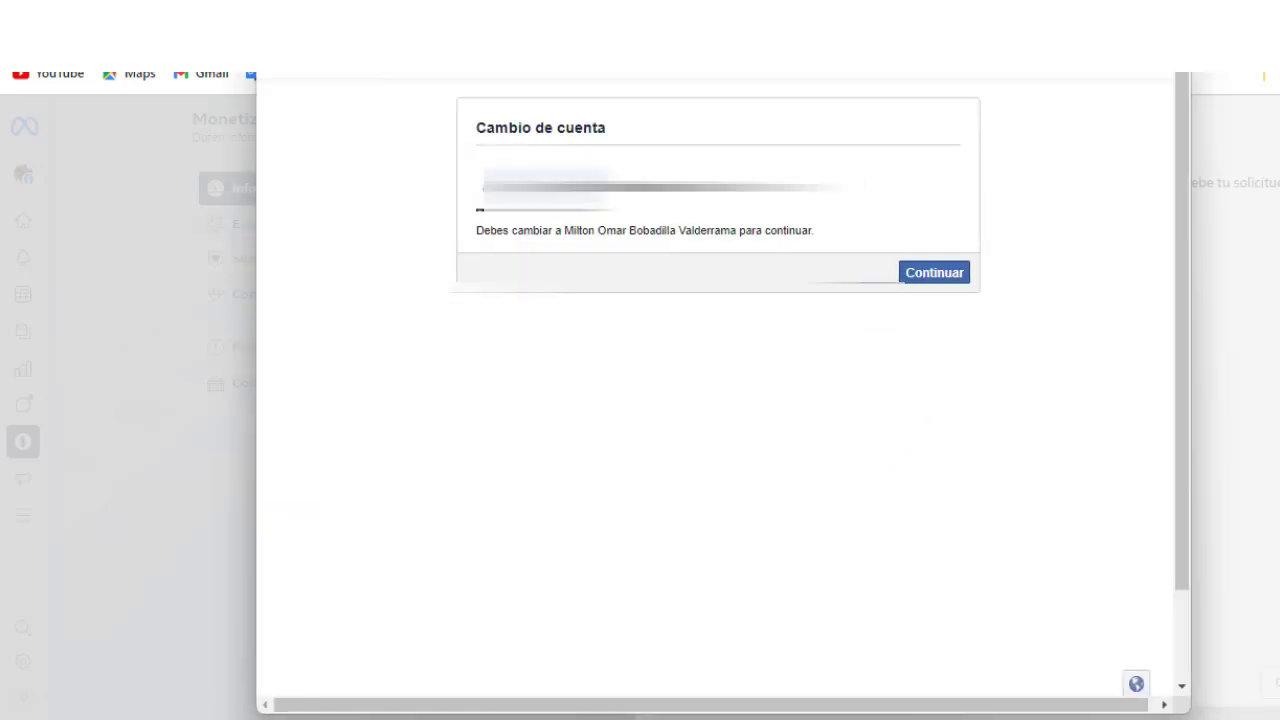
pyautogui.click(929, 276)
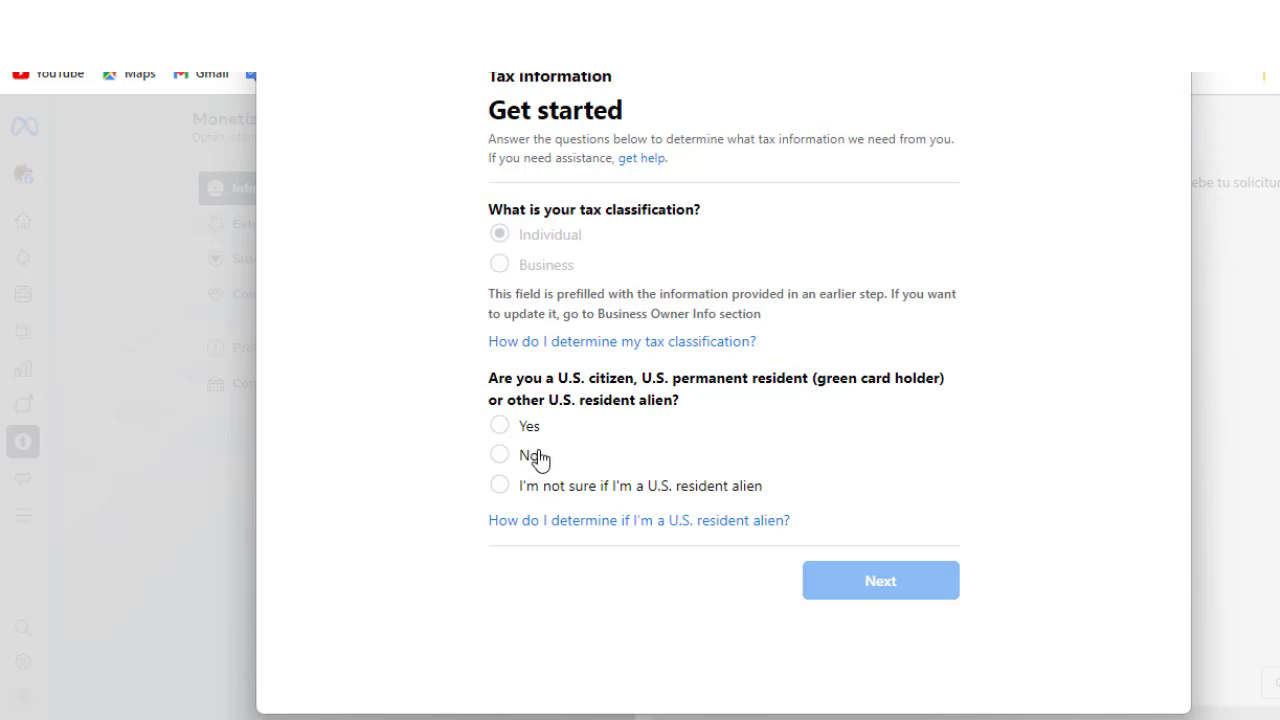
pyautogui.rightClick(1055, 228)
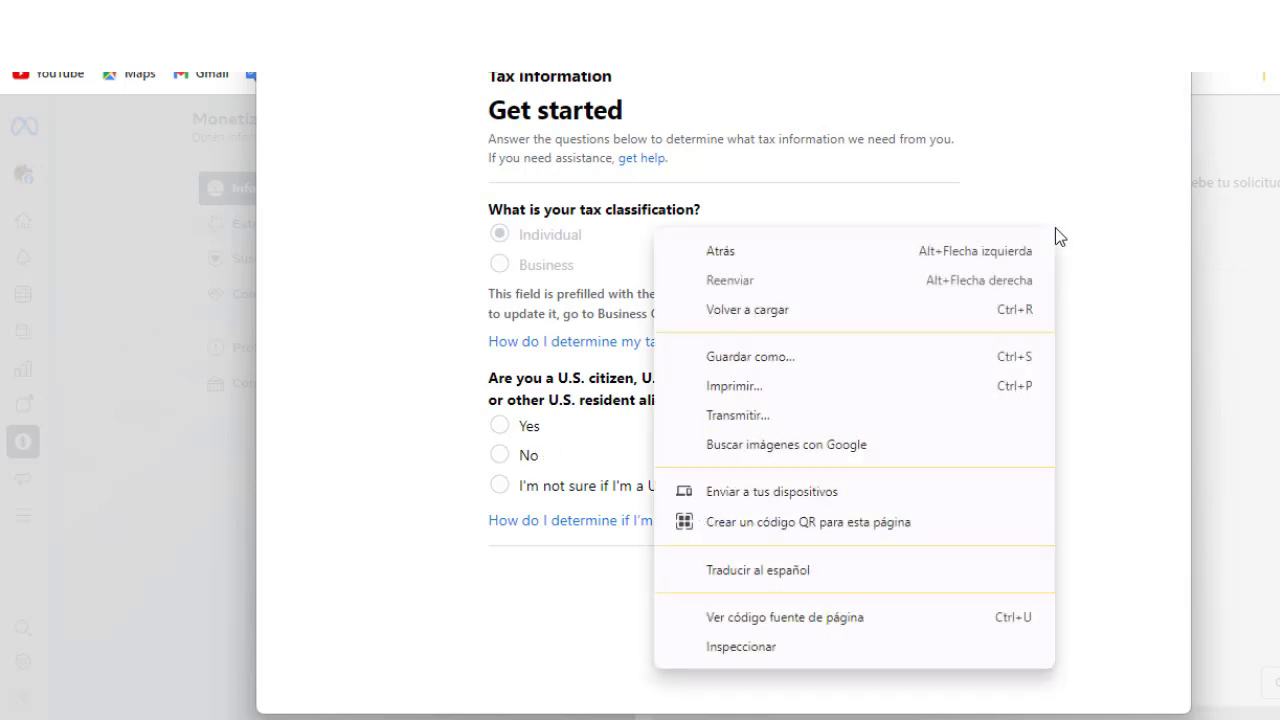
pyautogui.click(891, 575)
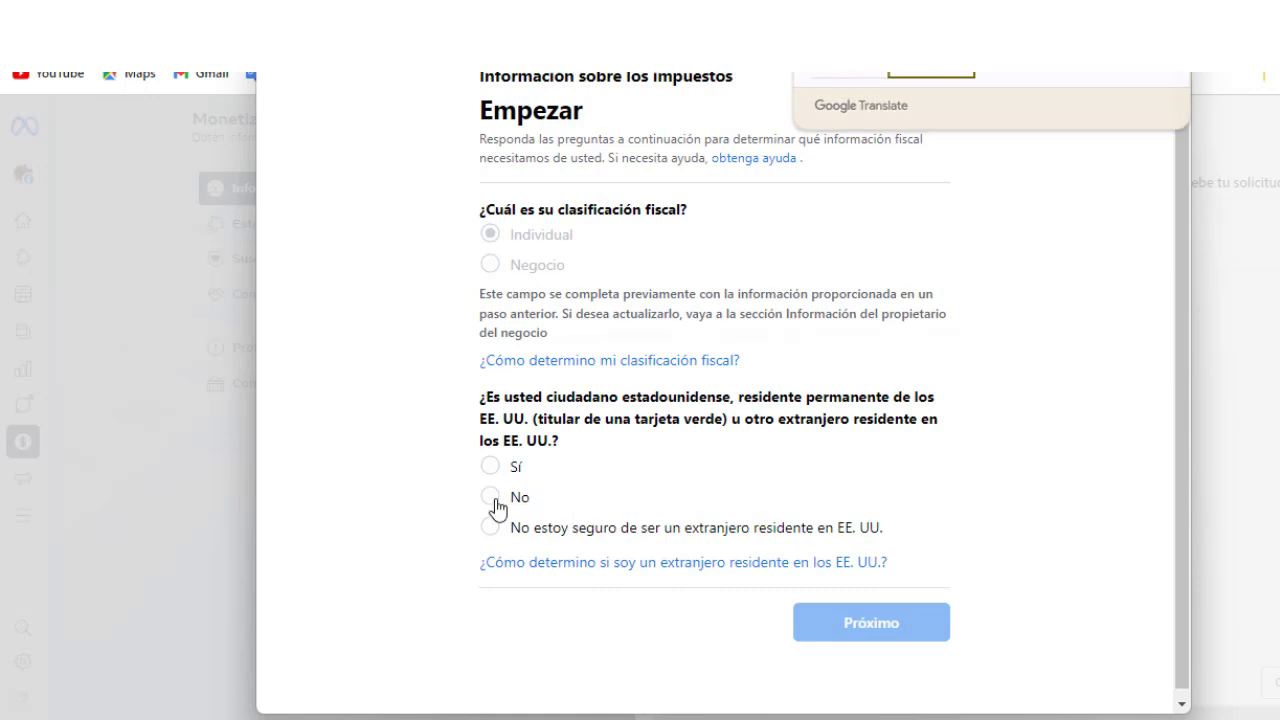
# - Answer No to being a U.S. citizen or resident and No to acting as an intermediary, and continue
pyautogui.click(575, 508)
pyautogui.scroll(-2, 745, 542)
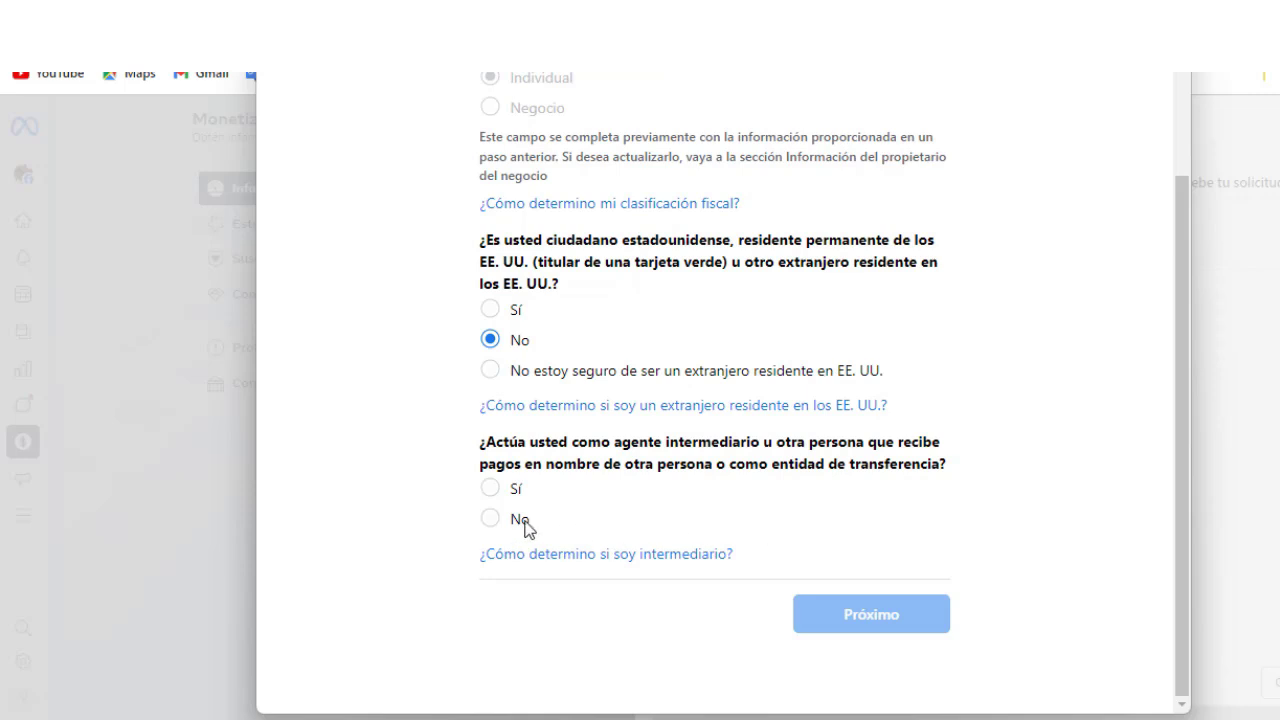
pyautogui.click(491, 492)
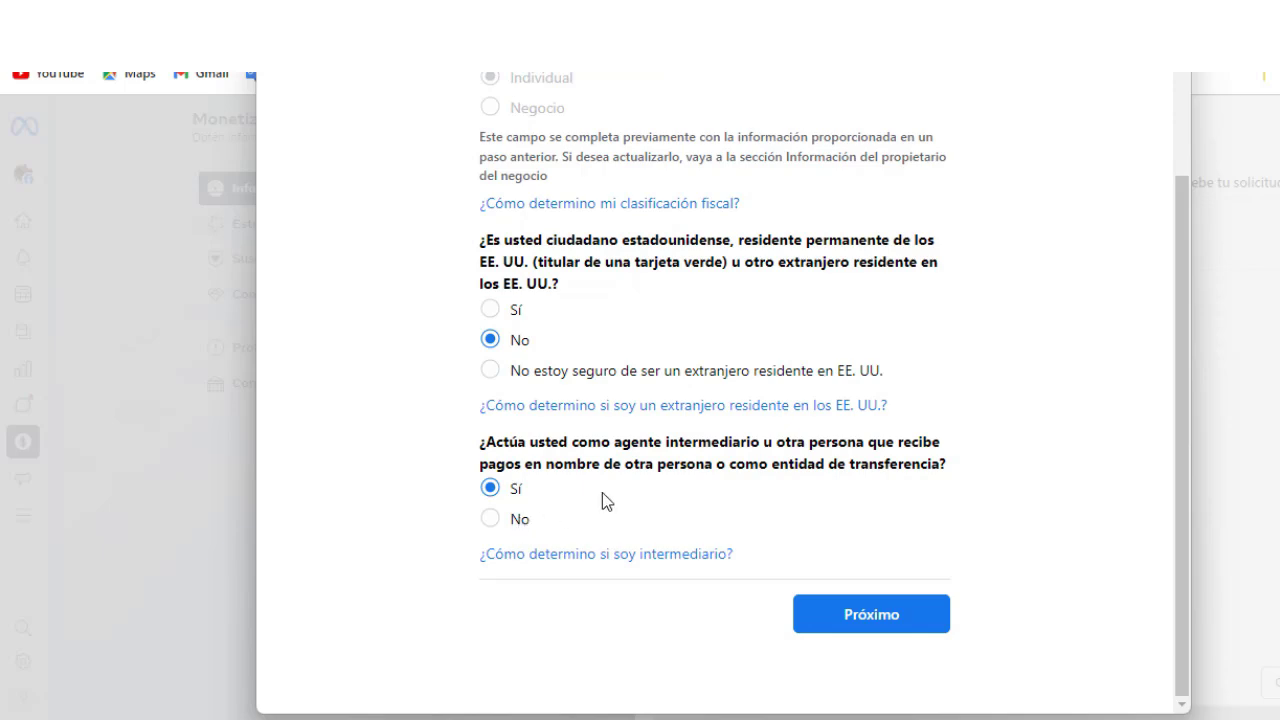
pyautogui.click(490, 518)
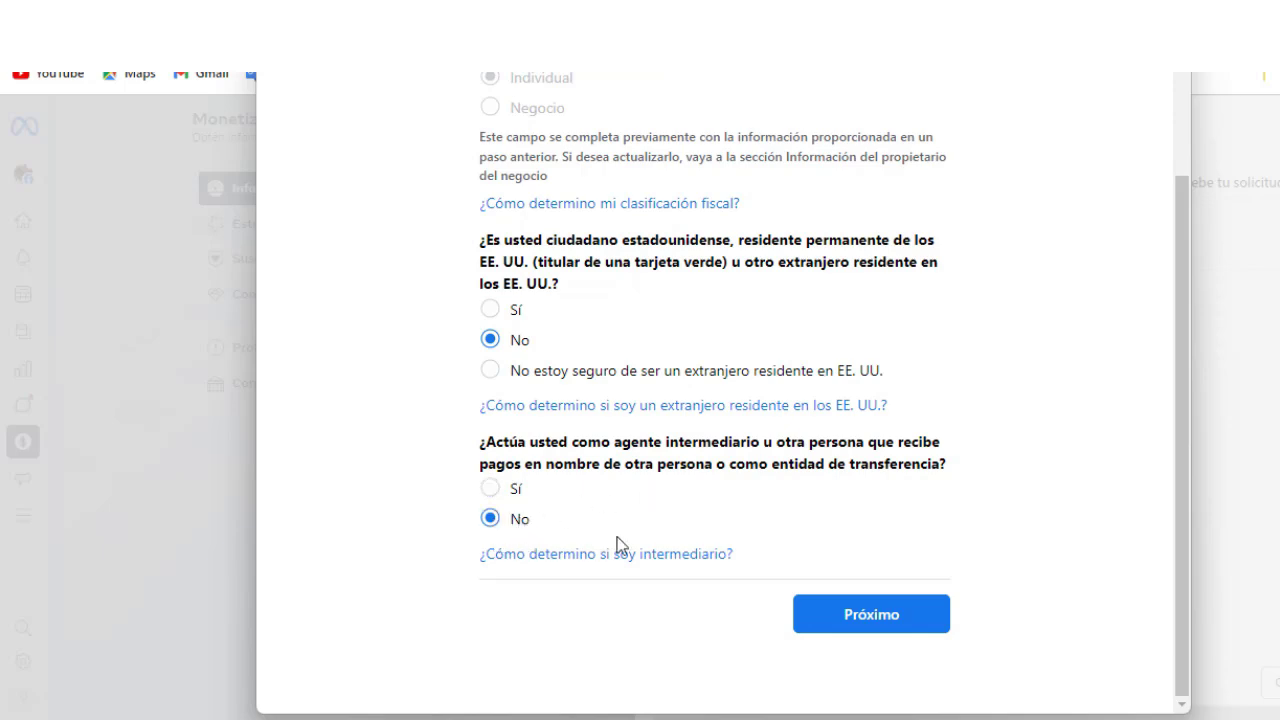
pyautogui.click(900, 618)
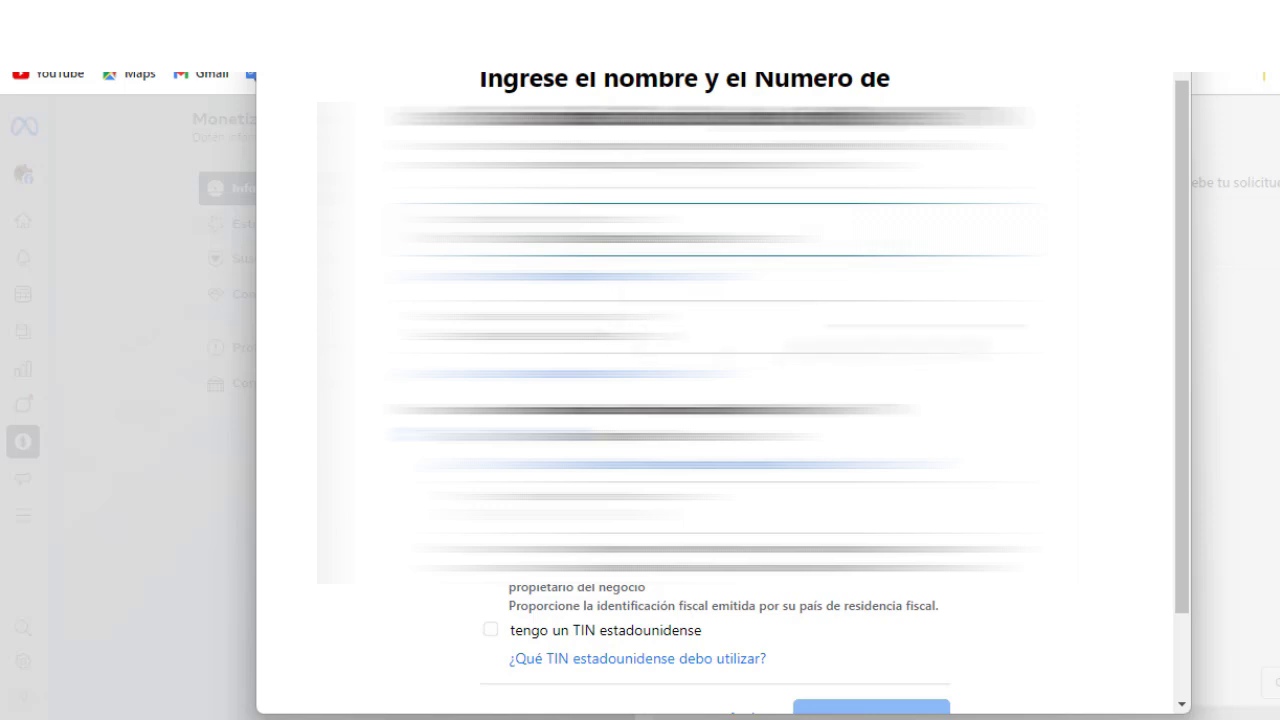
# - Choose the country on the name and taxpayer identification page and continue without declaring a U.S. TIN
pyautogui.click(884, 339)
pyautogui.scroll(-20, 697, 600)
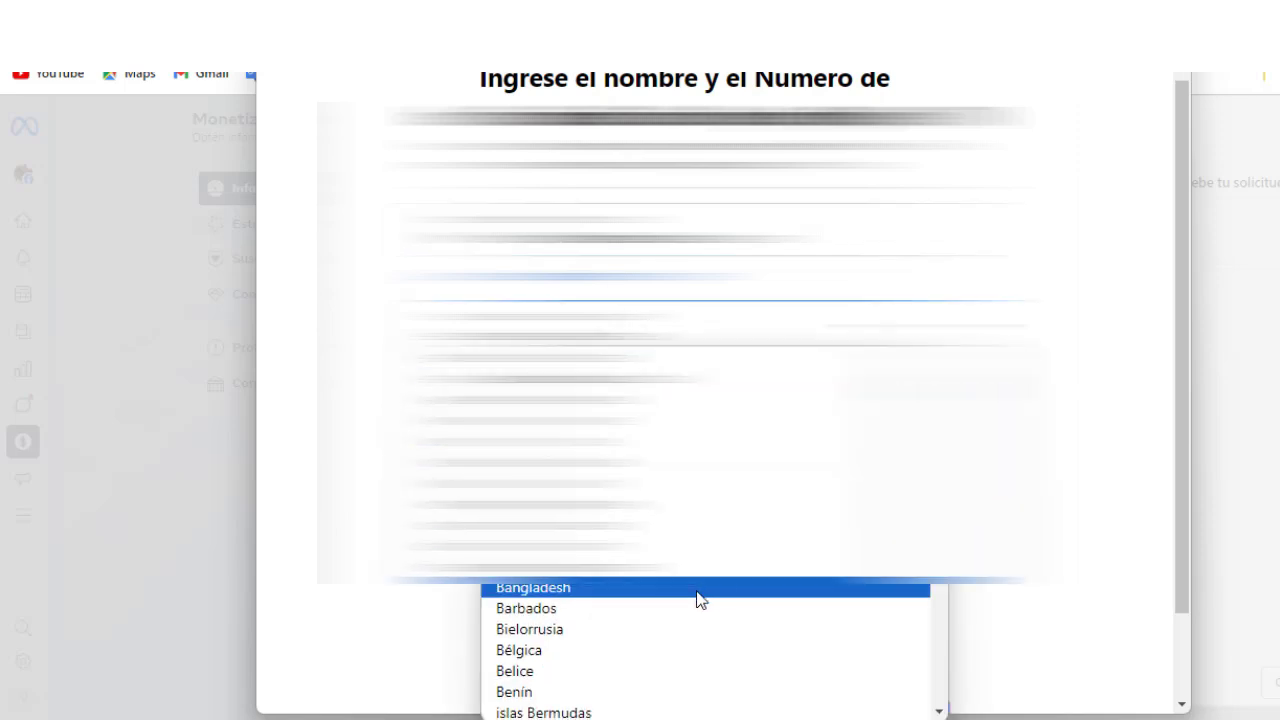
pyautogui.scroll(-10, 697, 640)
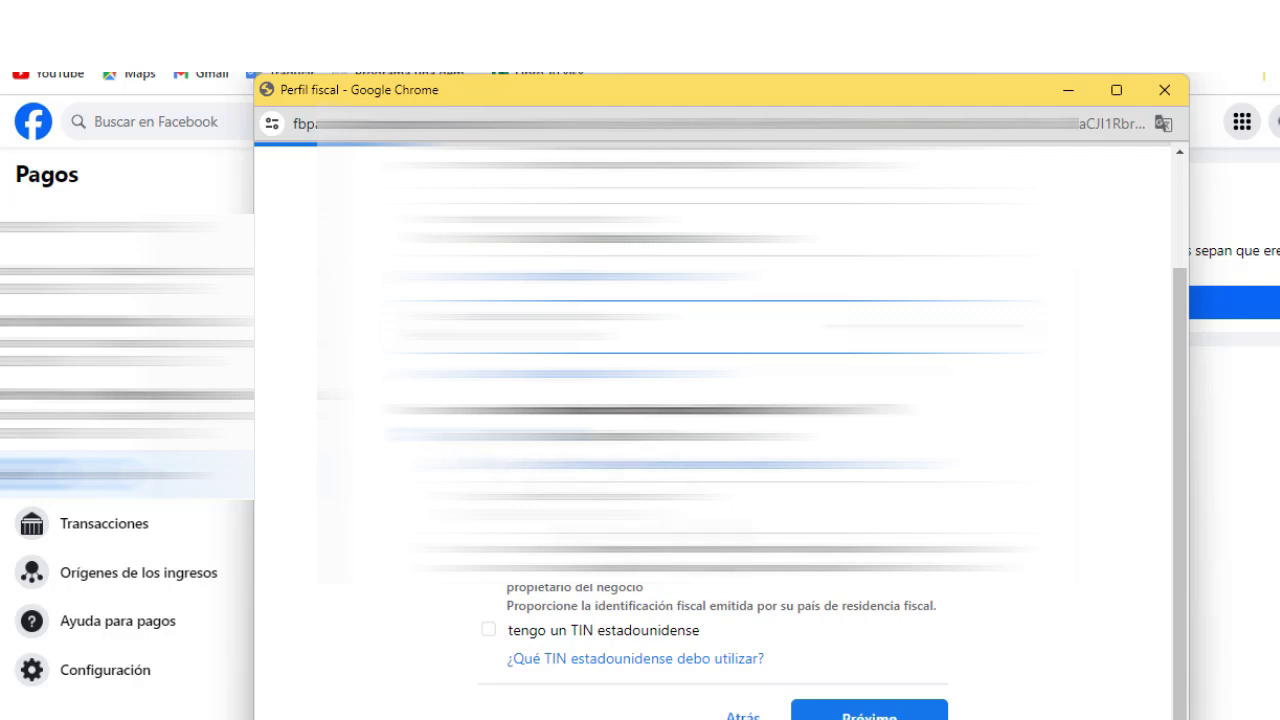
pyautogui.click(909, 710)
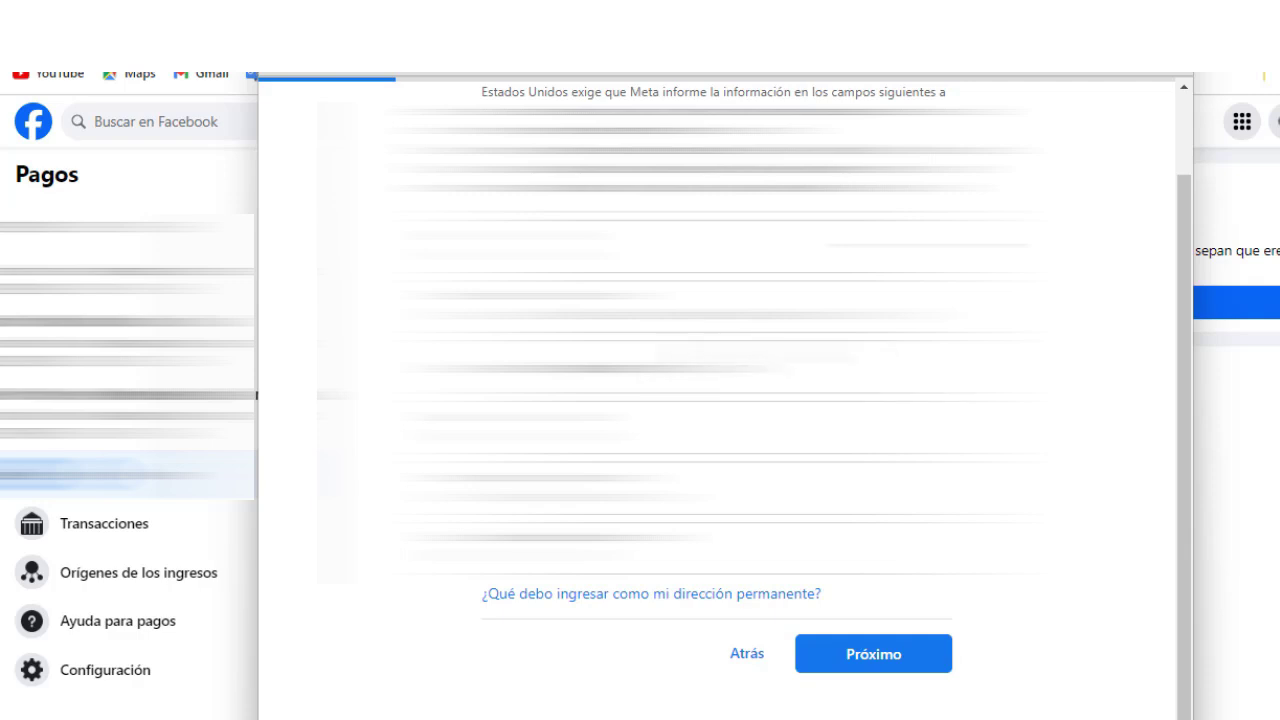
# - Accept the permanent address details and declare that 0% of the services are physically performed within the United States
pyautogui.click(909, 665)
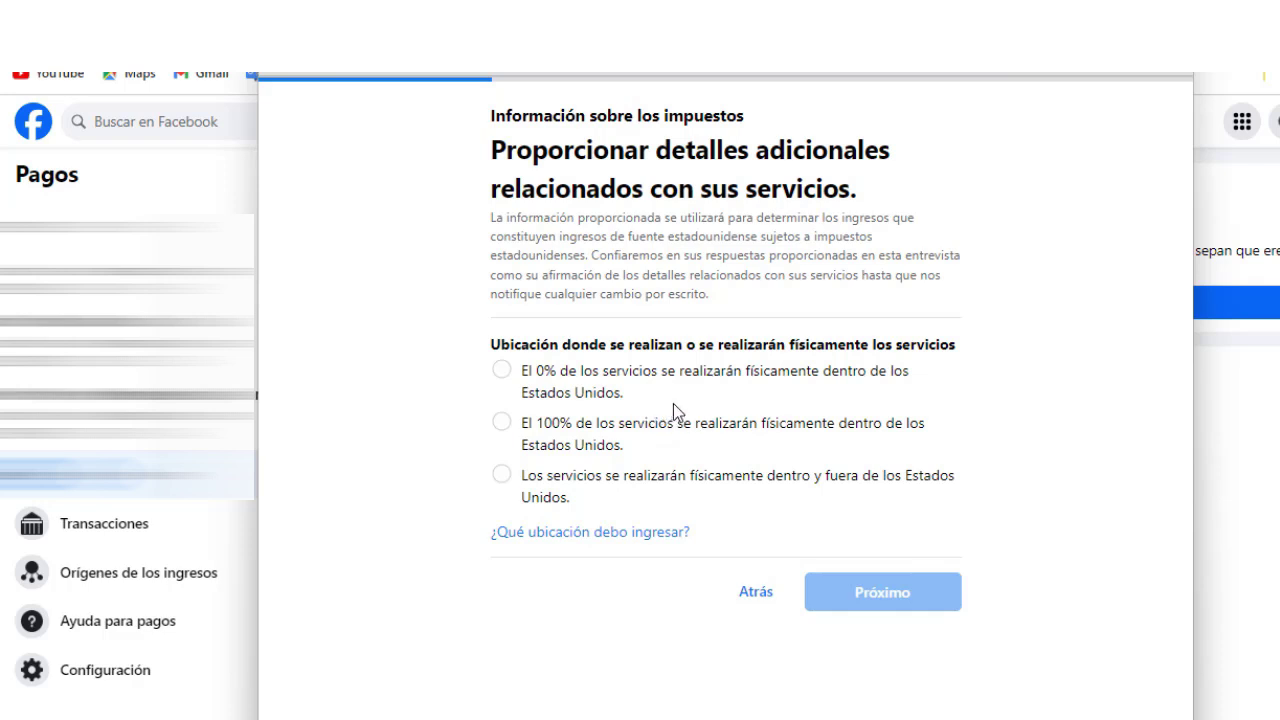
pyautogui.click(501, 369)
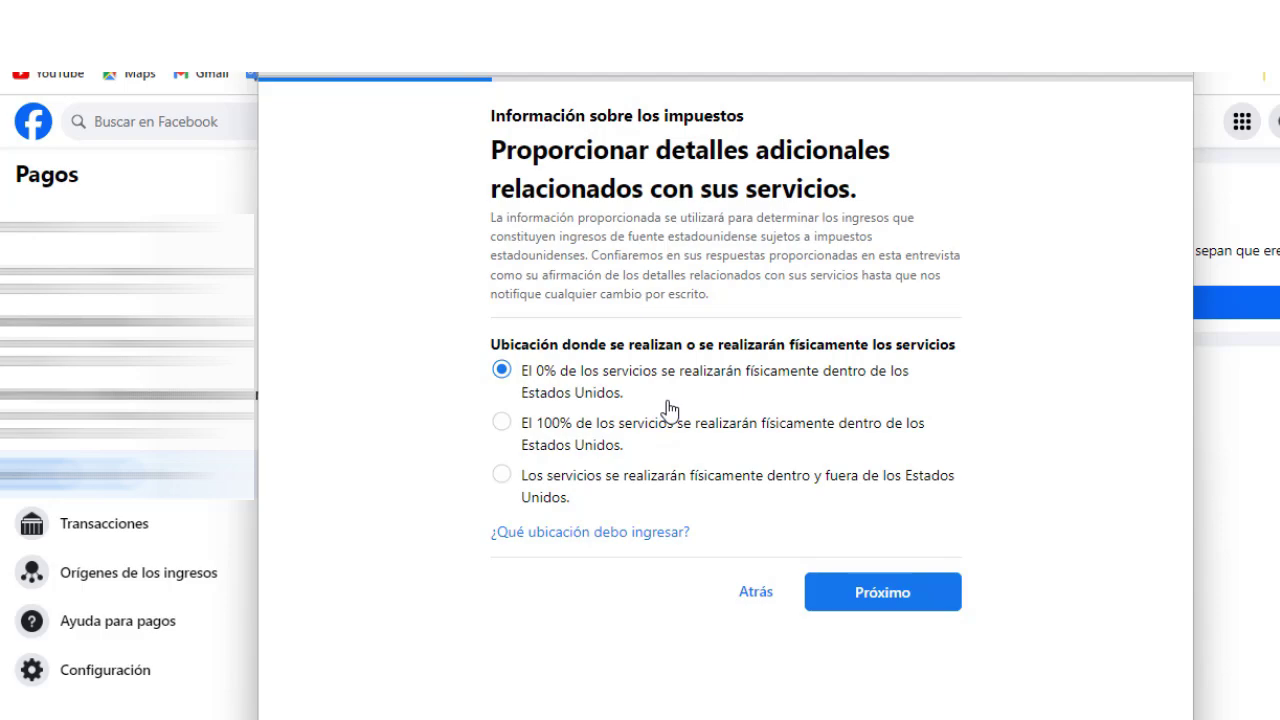
pyautogui.click(872, 596)
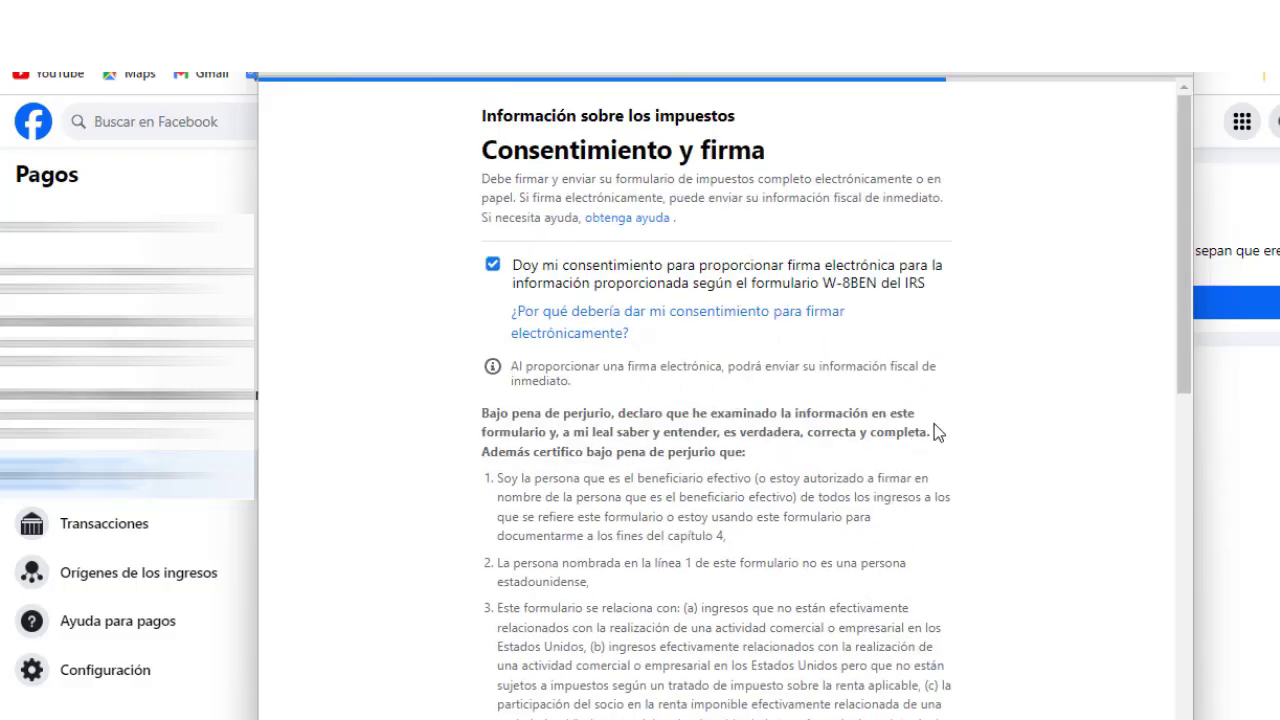
# - Certify the capacity to sign the W-8BEN form and enter the signer's full name as the electronic signature
pyautogui.scroll(-4, 930, 425)
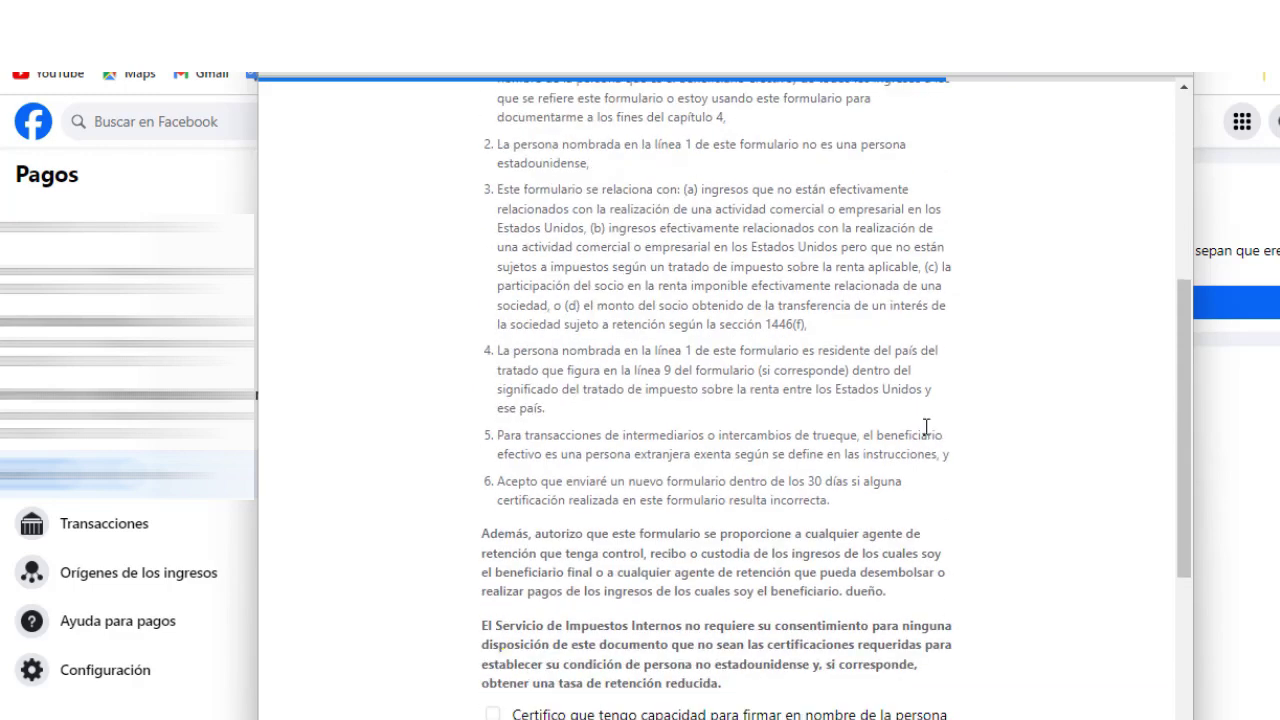
pyautogui.scroll(-3, 926, 427)
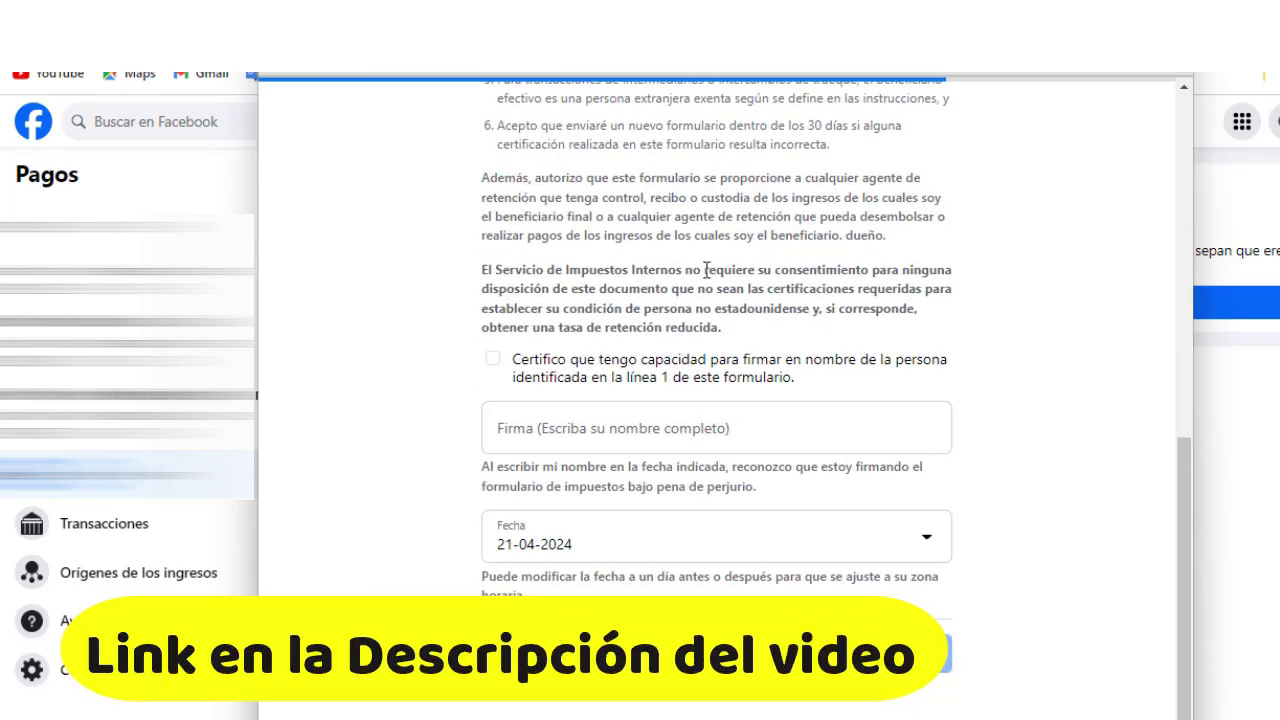
pyautogui.click(724, 432)
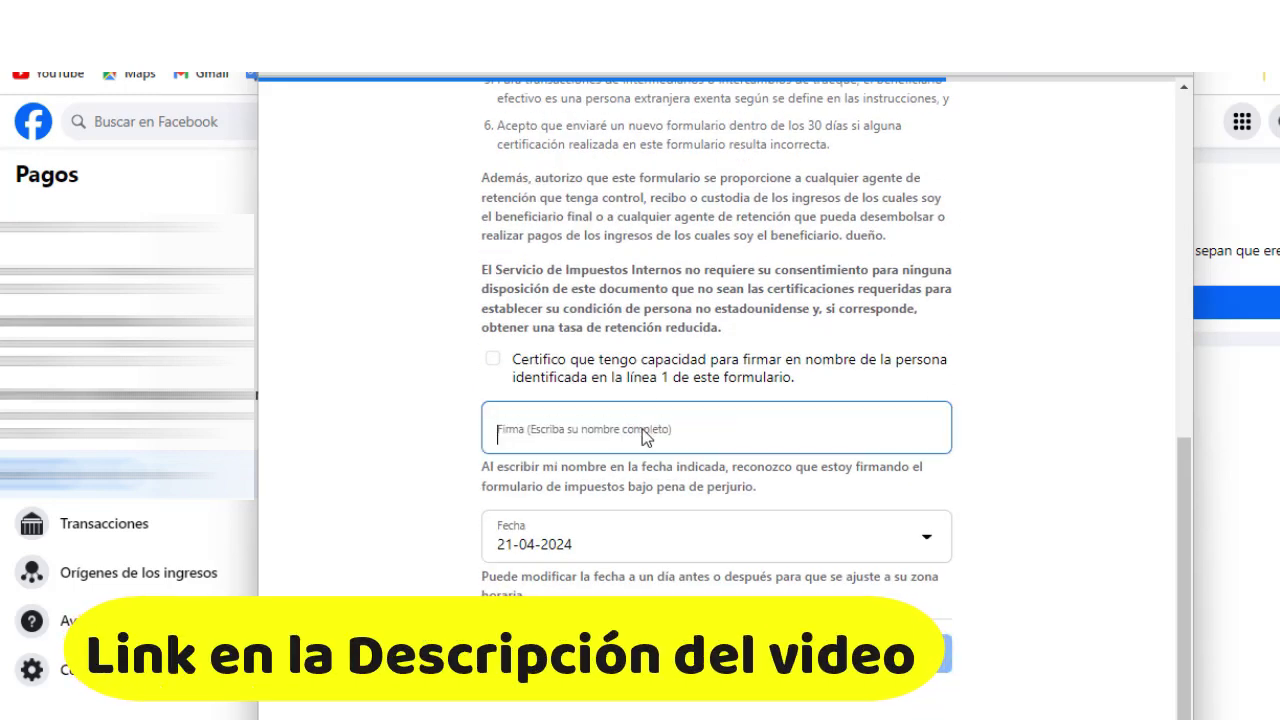
pyautogui.click(492, 359)
pyautogui.click(543, 430)
pyautogui.hotkey('ctrl', 'v')
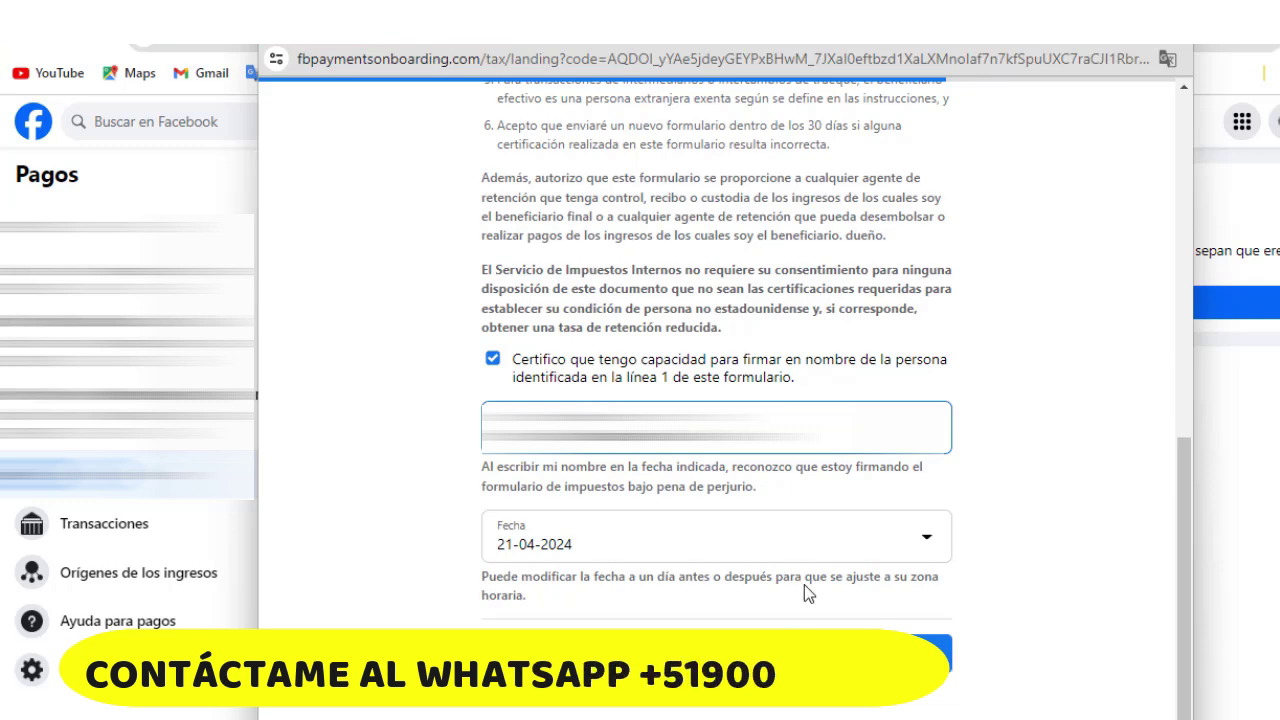
# - Review the completed W-8BEN form, submit it, and finish the tax information process
pyautogui.scroll(-3, 977, 467)
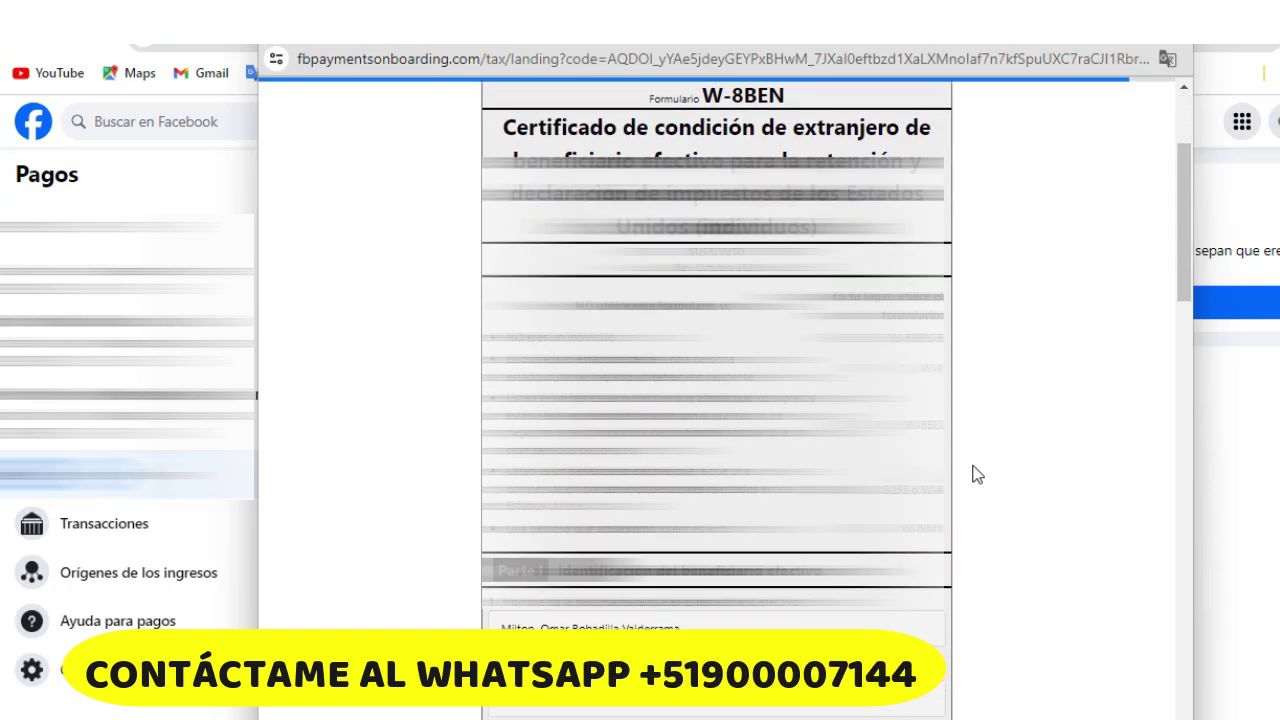
pyautogui.scroll(1, 716, 400)
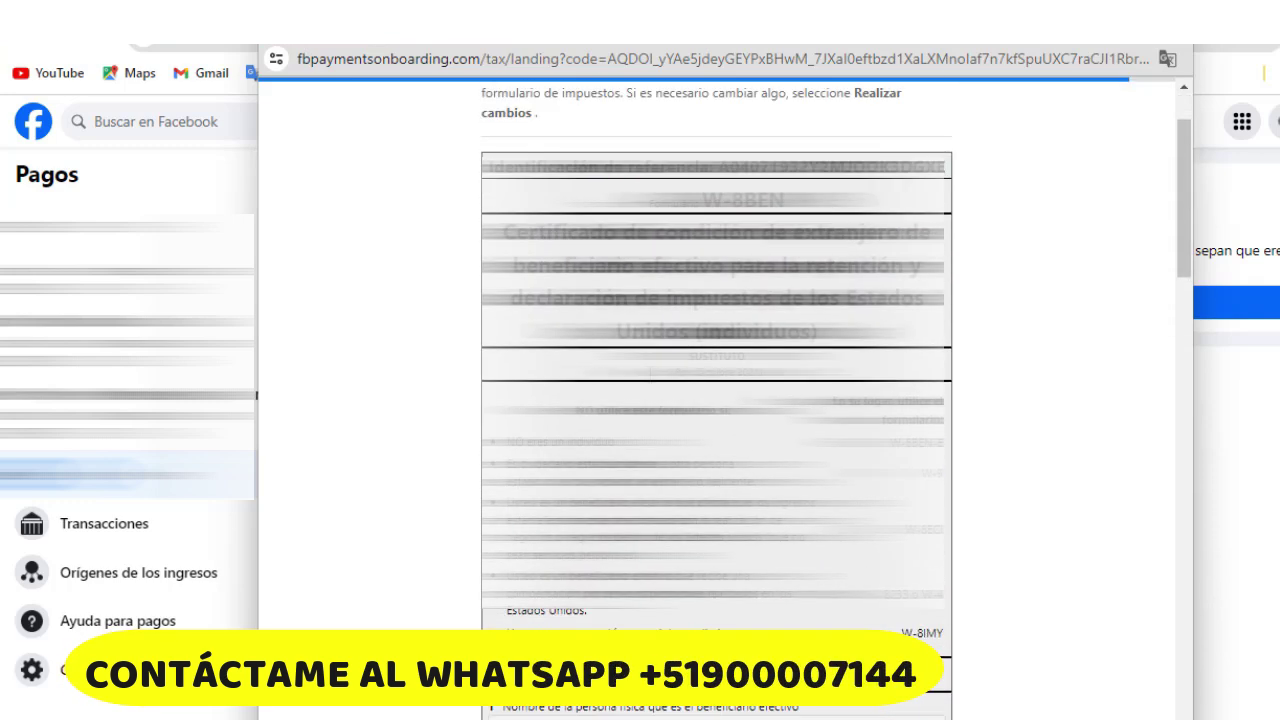
pyautogui.scroll(-10, 716, 400)
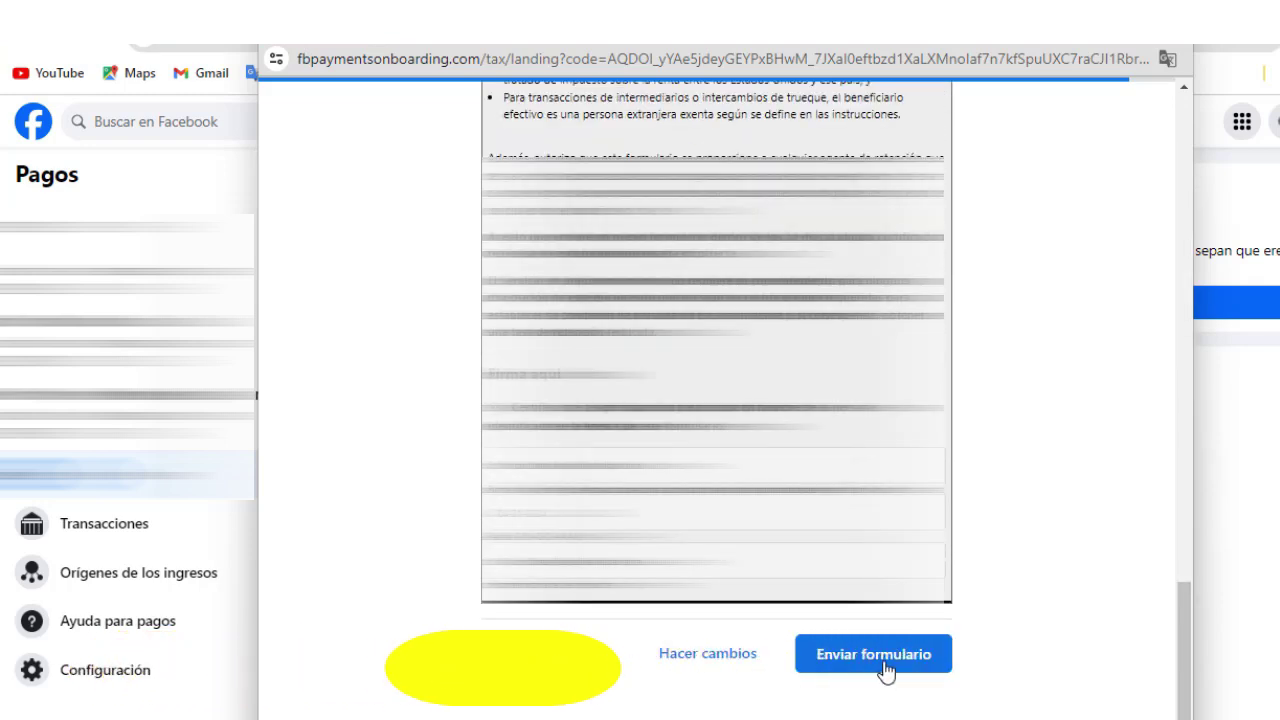
pyautogui.click(880, 662)
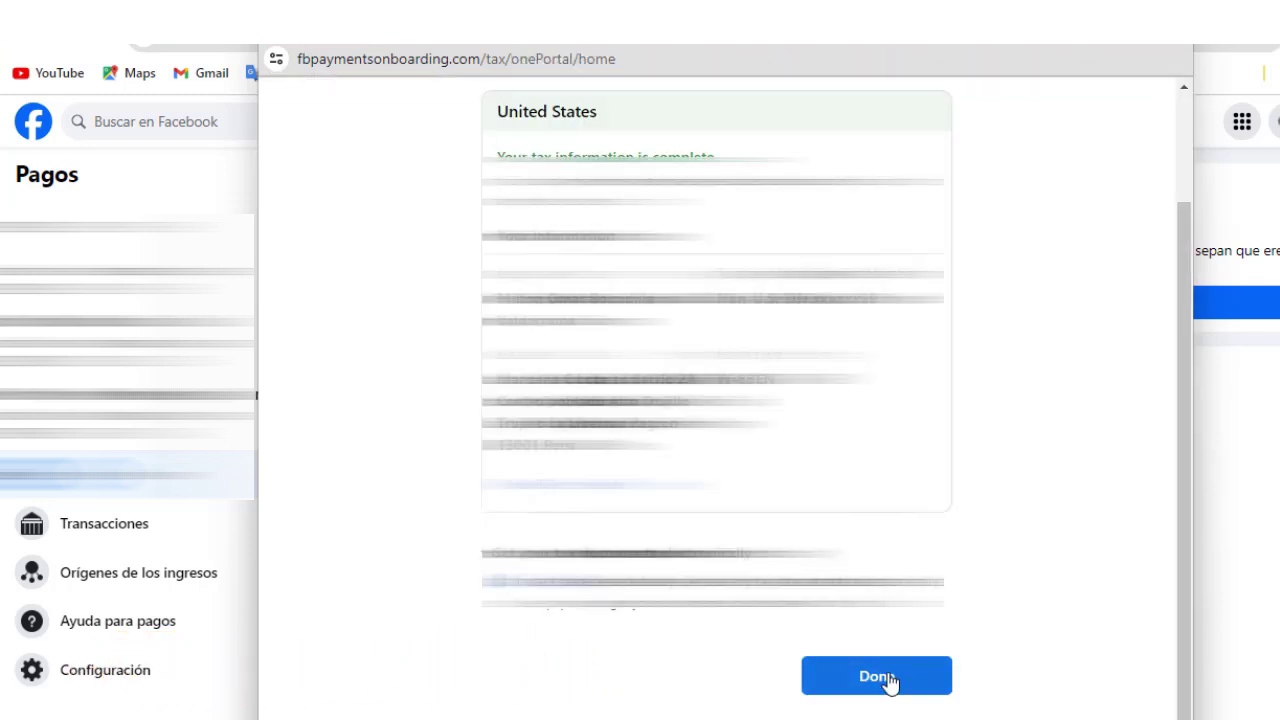
pyautogui.click(876, 677)
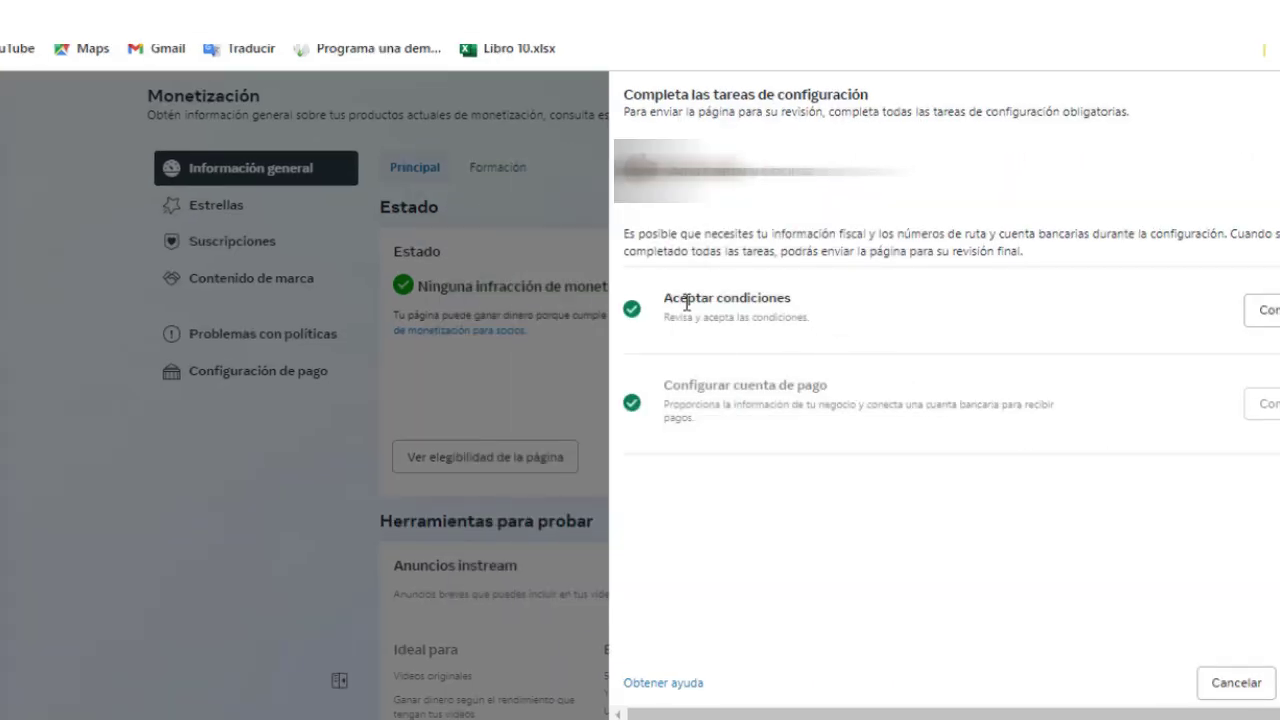
# - Translate the confirmation of the page's review request into Spanish and dismiss it
pyautogui.moveTo(667, 386); pyautogui.dragTo(842, 405)
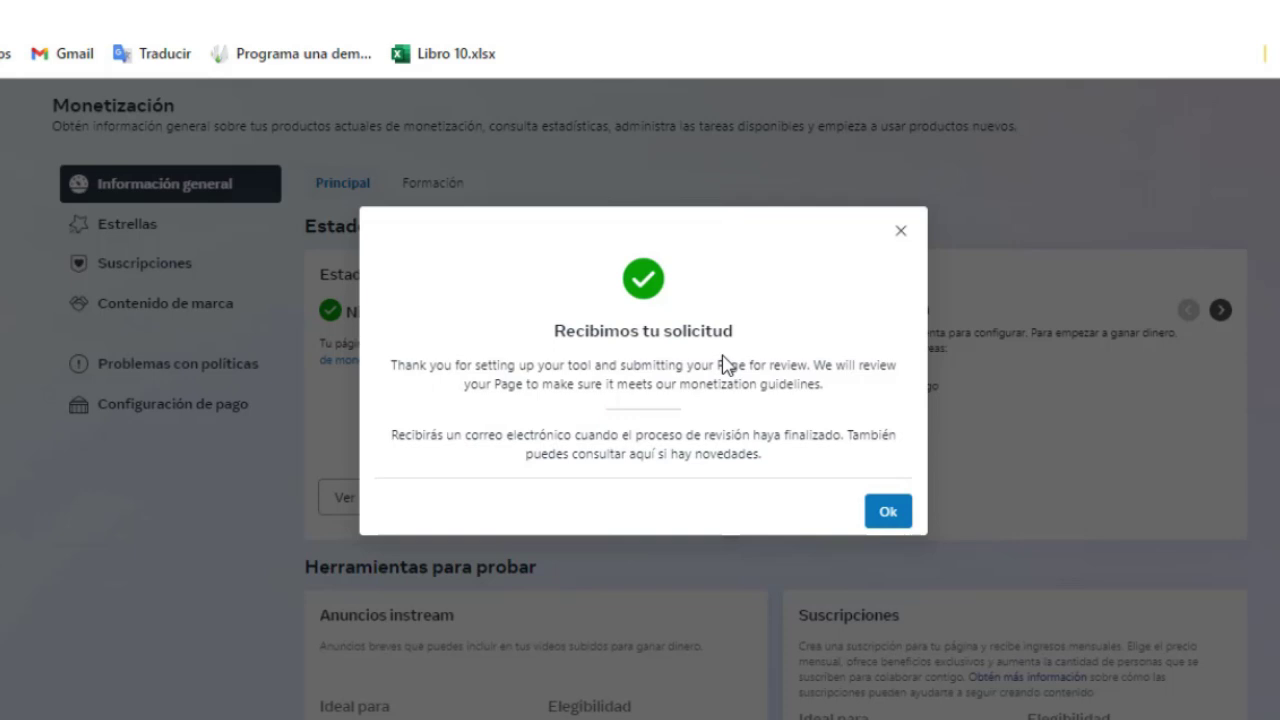
pyautogui.rightClick(726, 365)
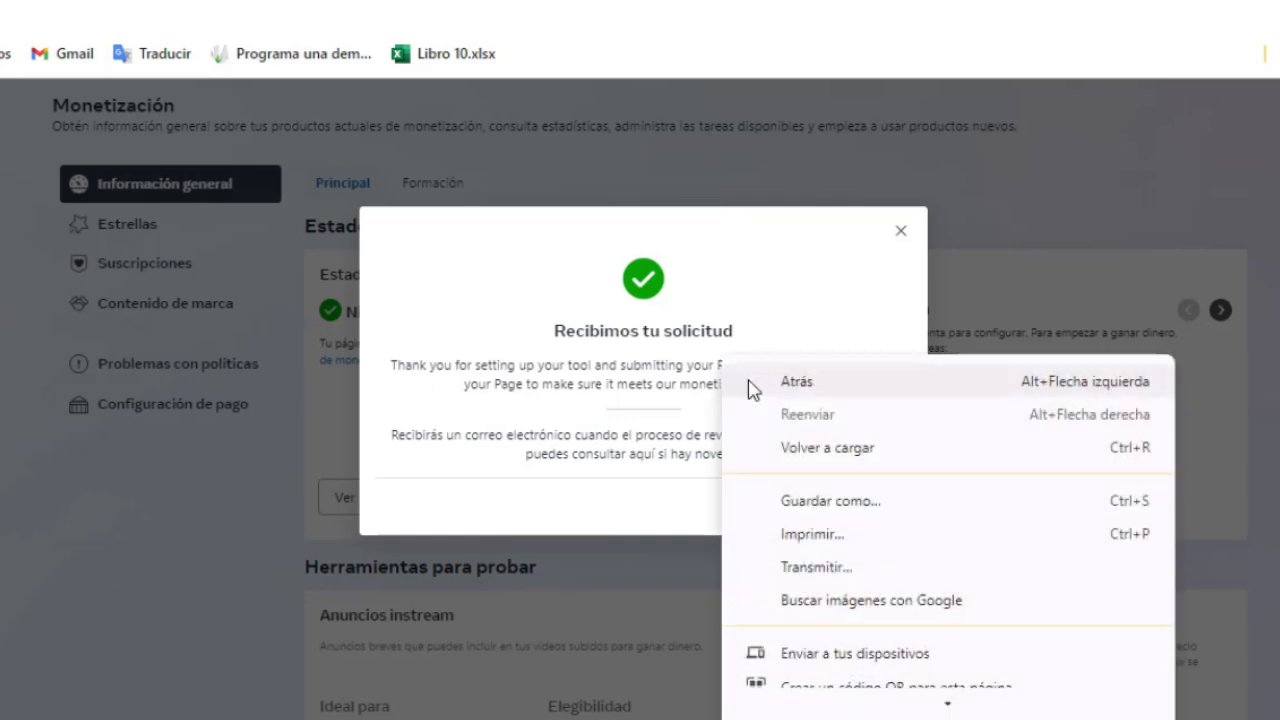
pyautogui.scroll(-2, 905, 640)
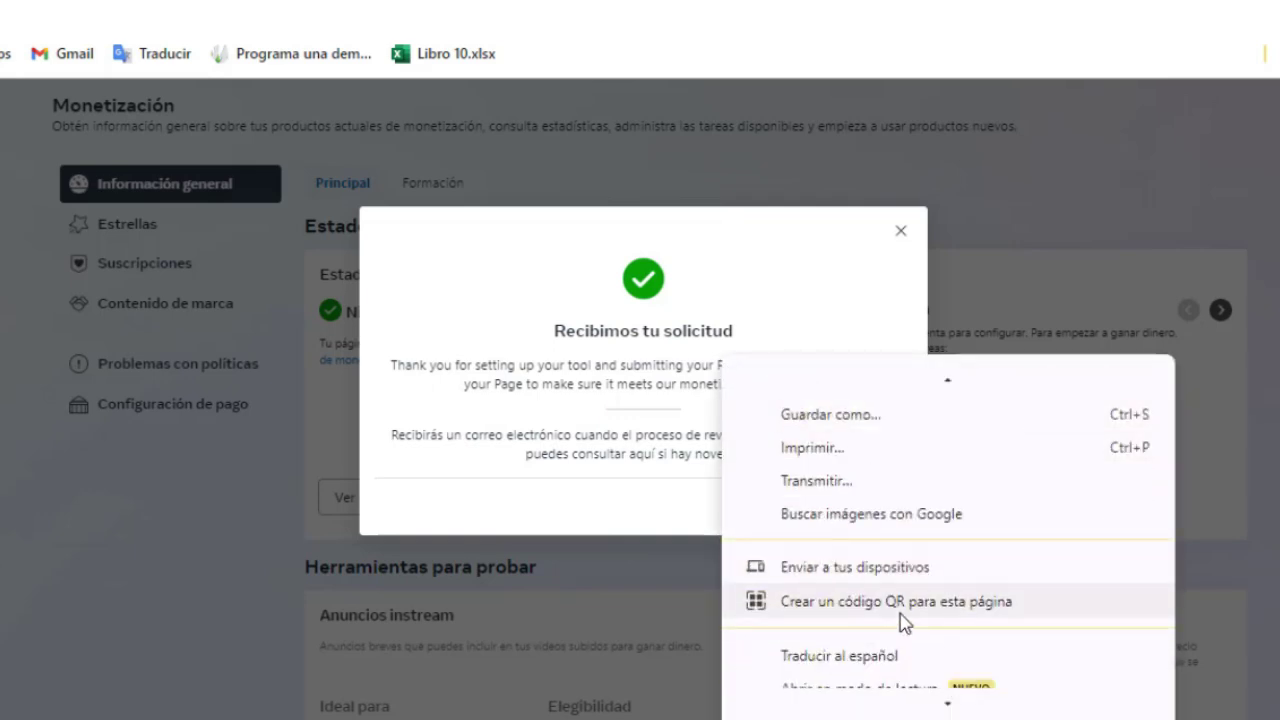
pyautogui.click(920, 662)
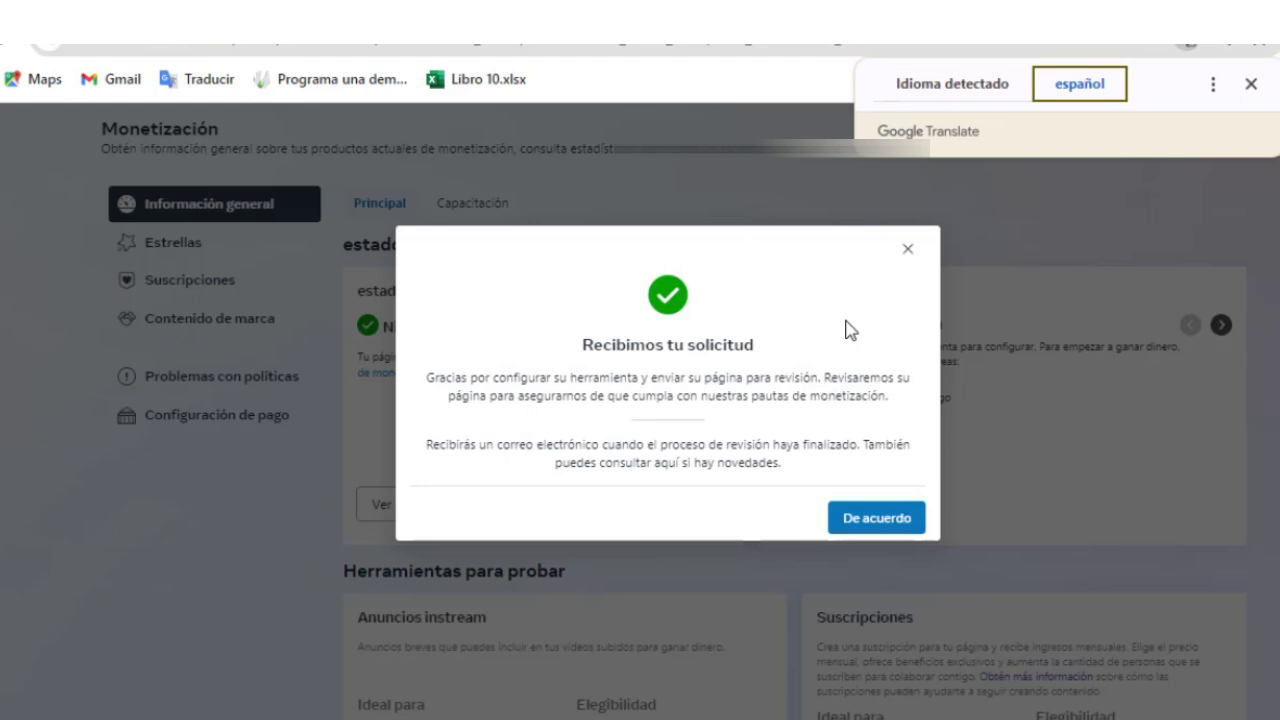
pyautogui.click(899, 535)
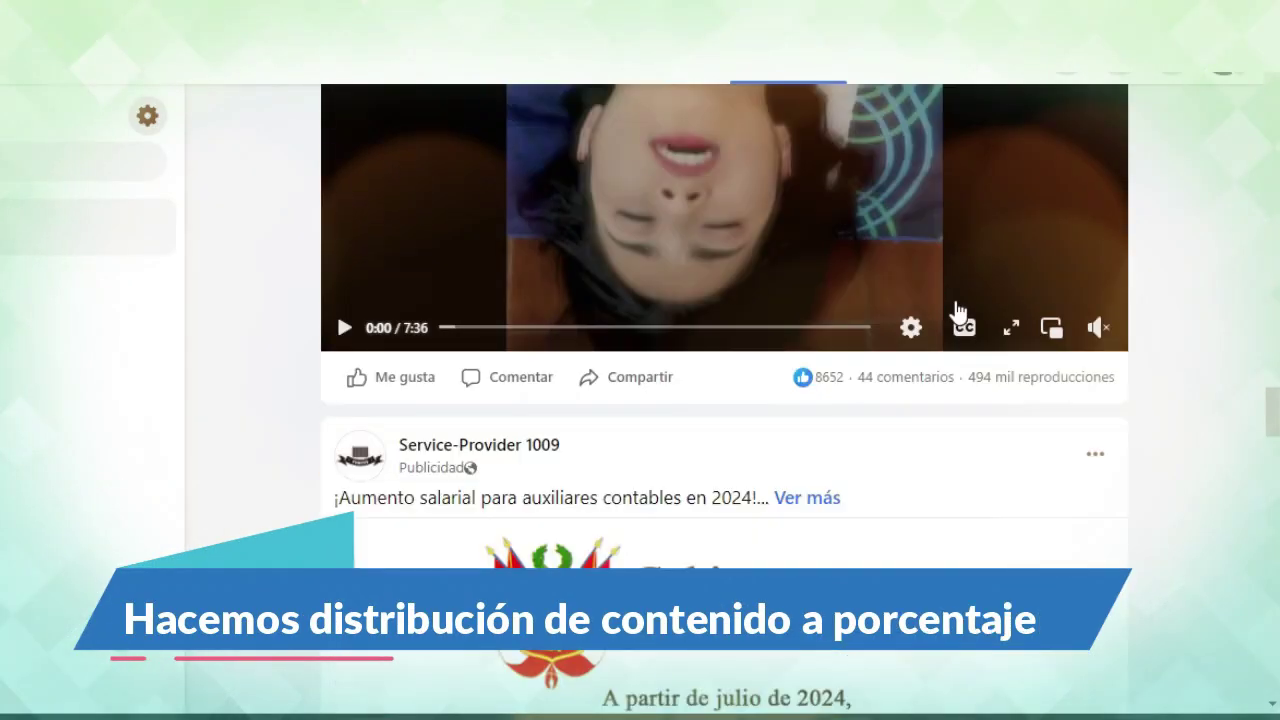
pyautogui.scroll(-20, 955, 310)
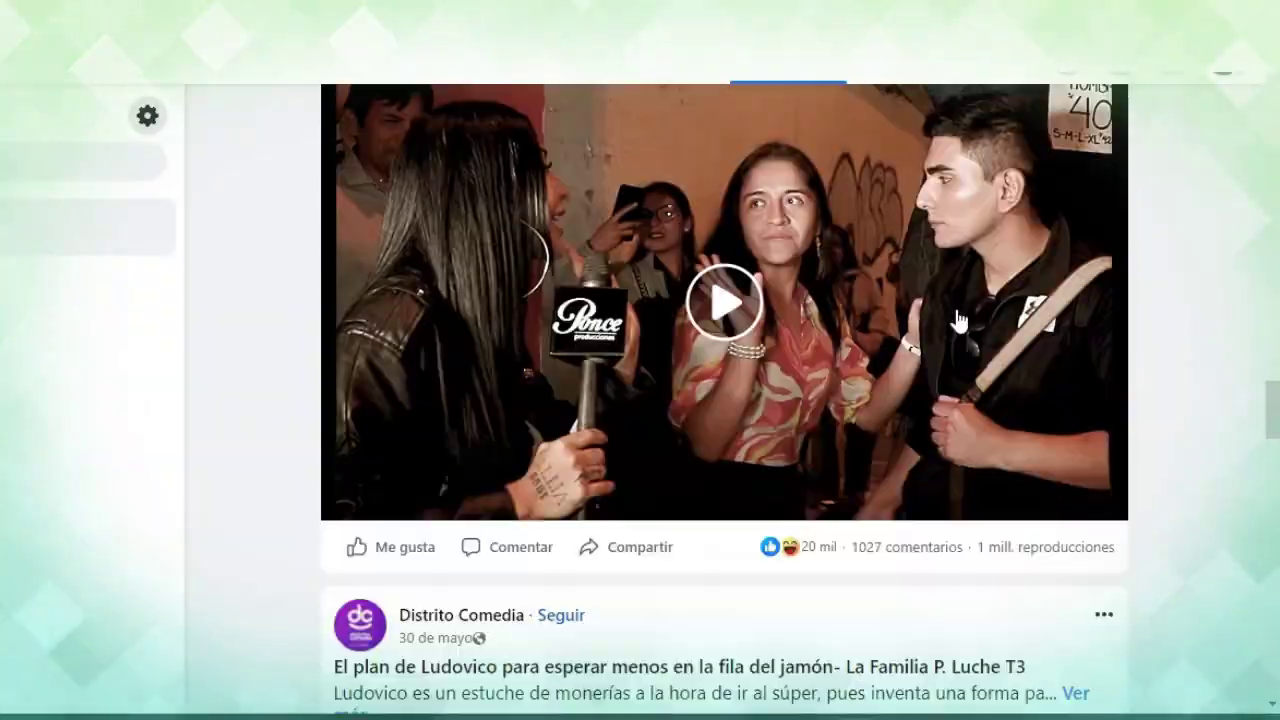
pyautogui.scroll(-5, 958, 320)
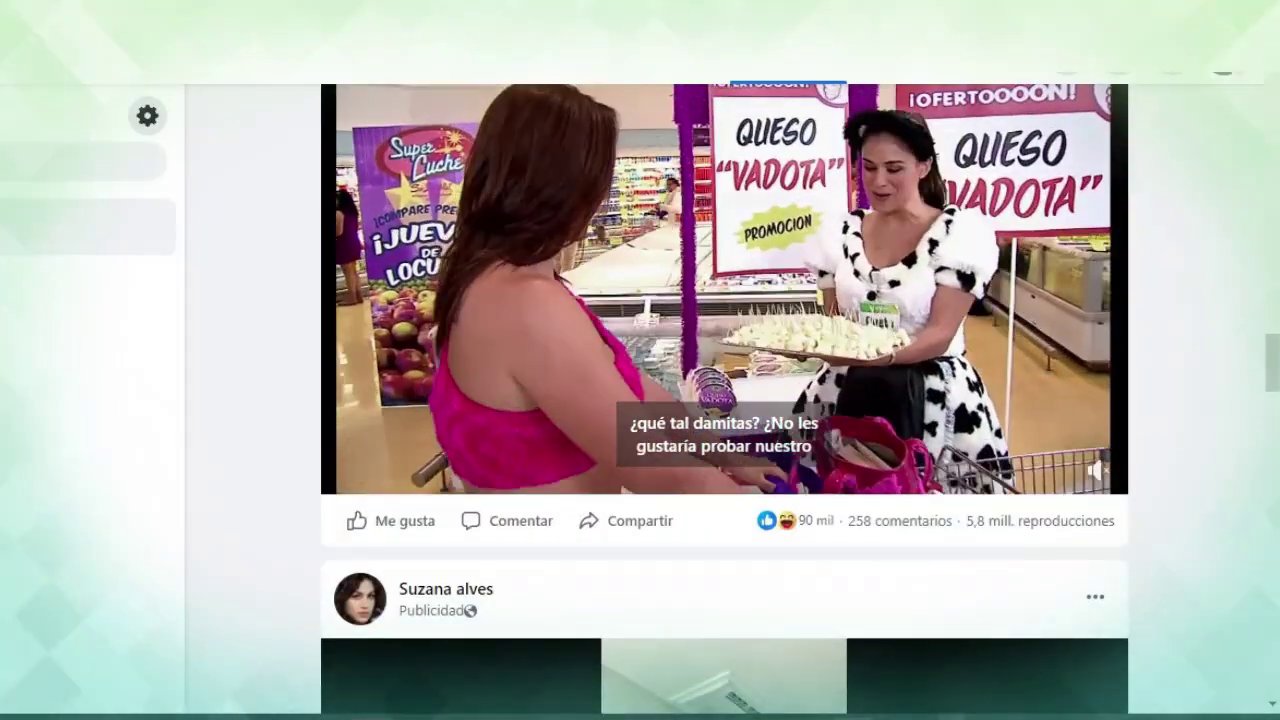